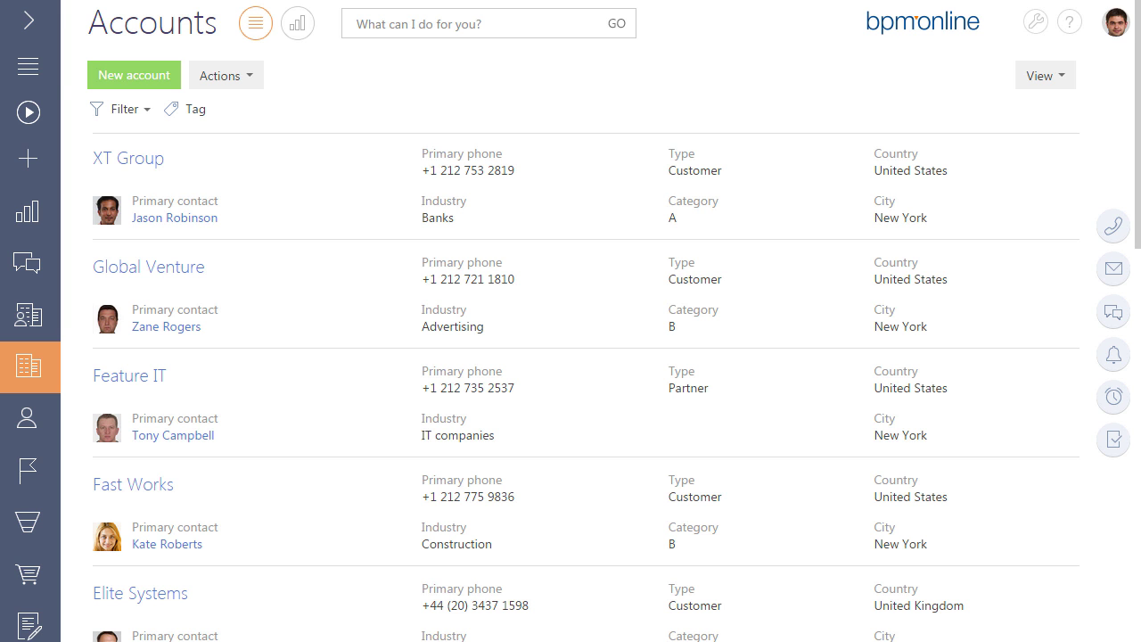
Show the folder tree beside the Accounts list from the Filter menu.
left_click(147, 110)
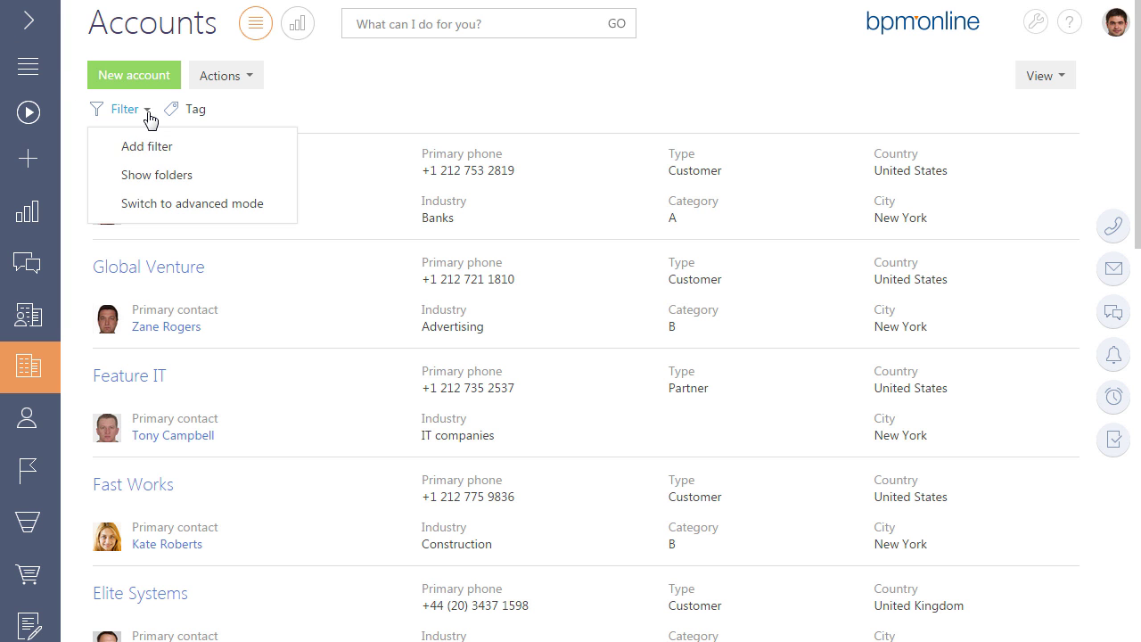
left_click(164, 178)
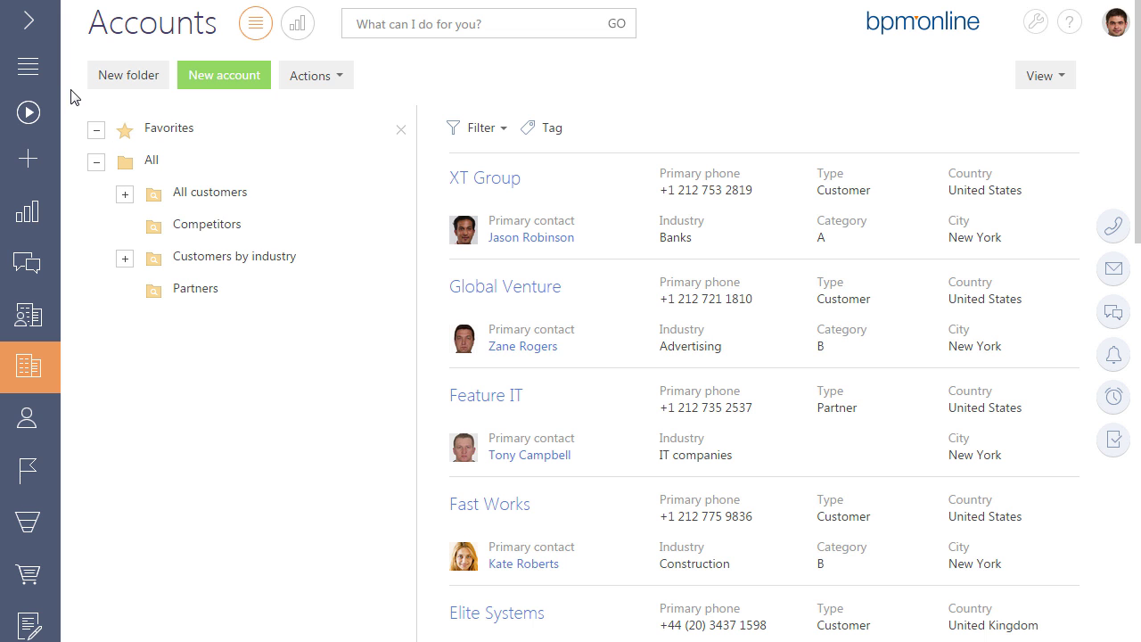
left_click(125, 196)
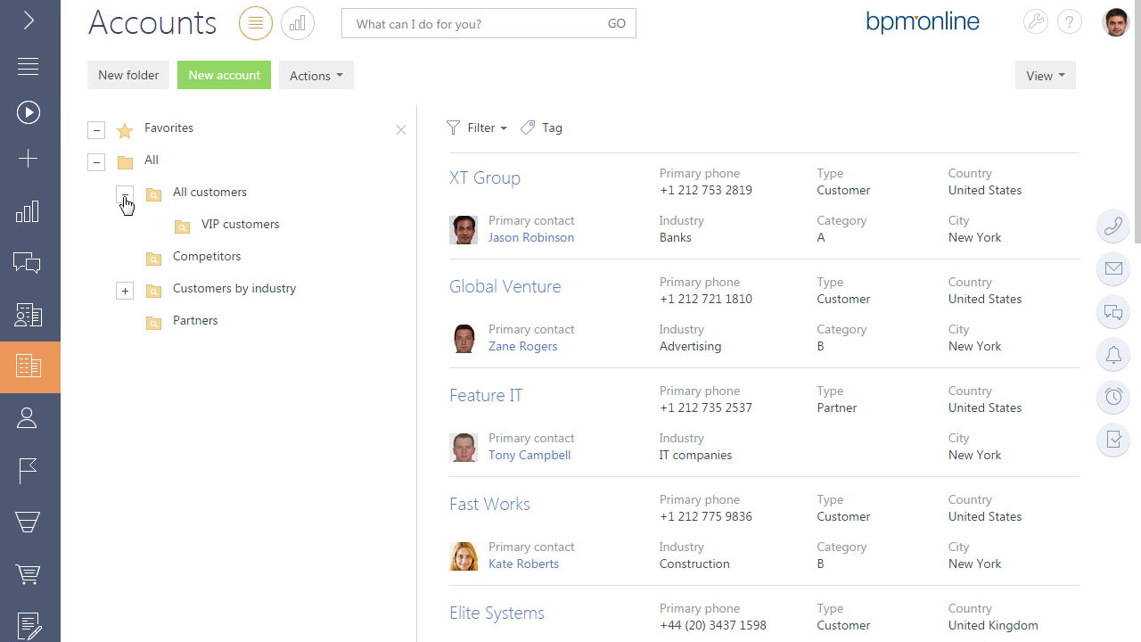
left_click(125, 293)
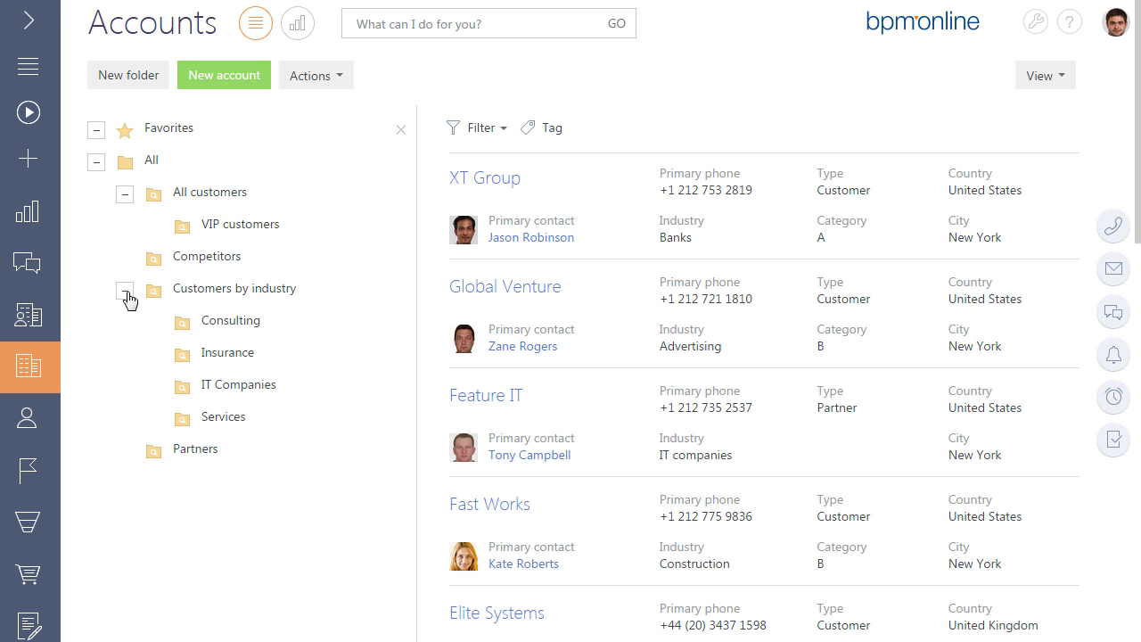
left_click(190, 265)
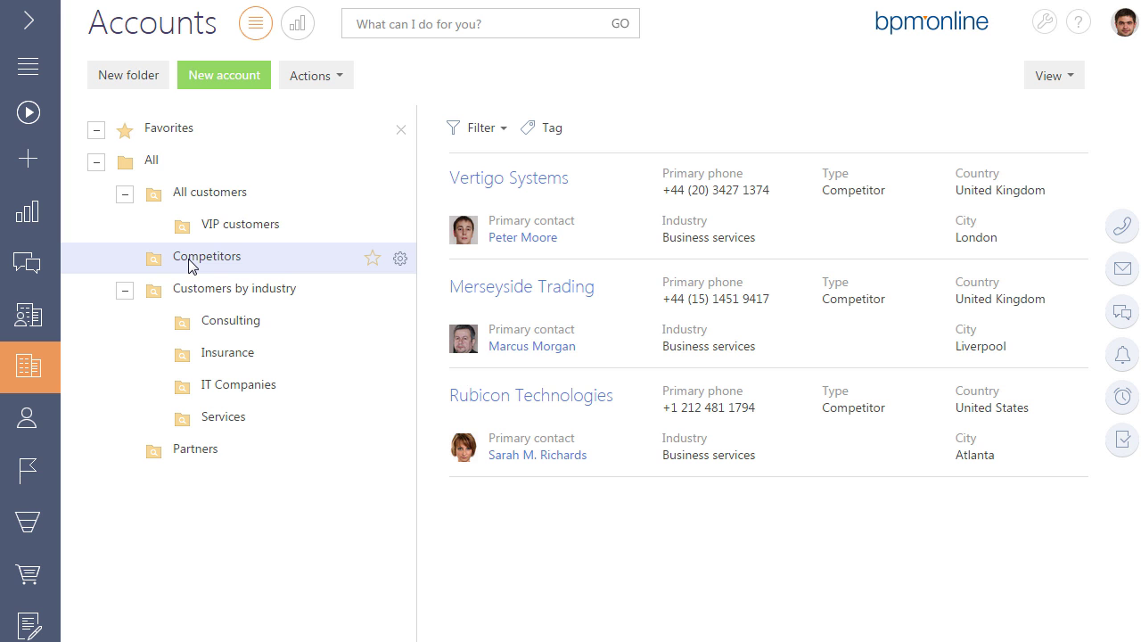
left_click(217, 388)
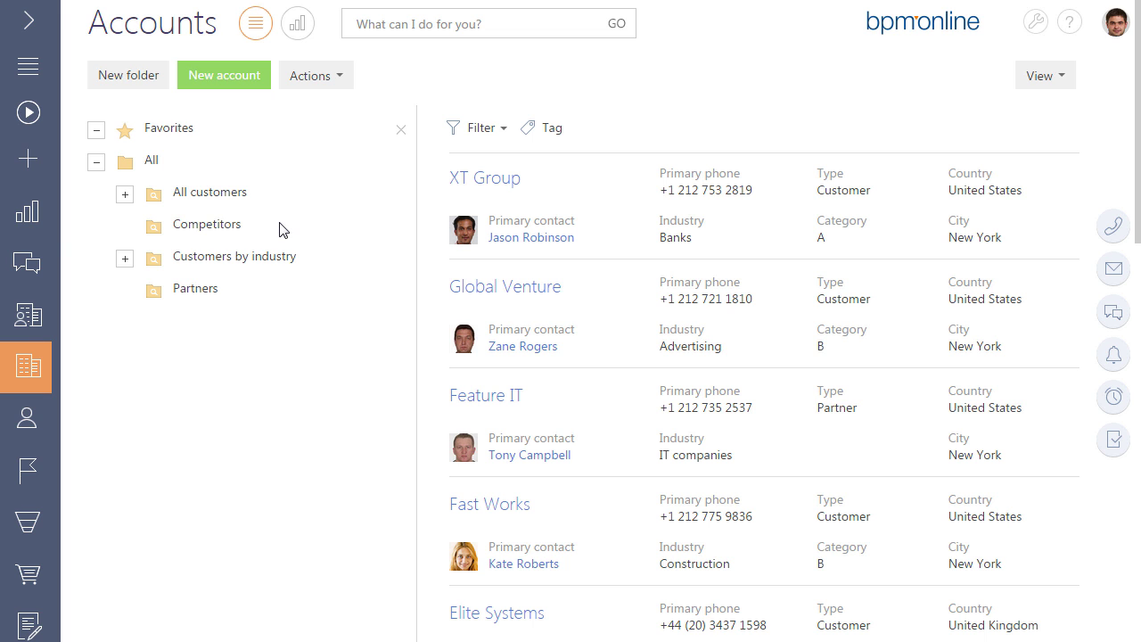
Open the Partners folder and review its Type = Partner filter condition.
left_click(279, 229)
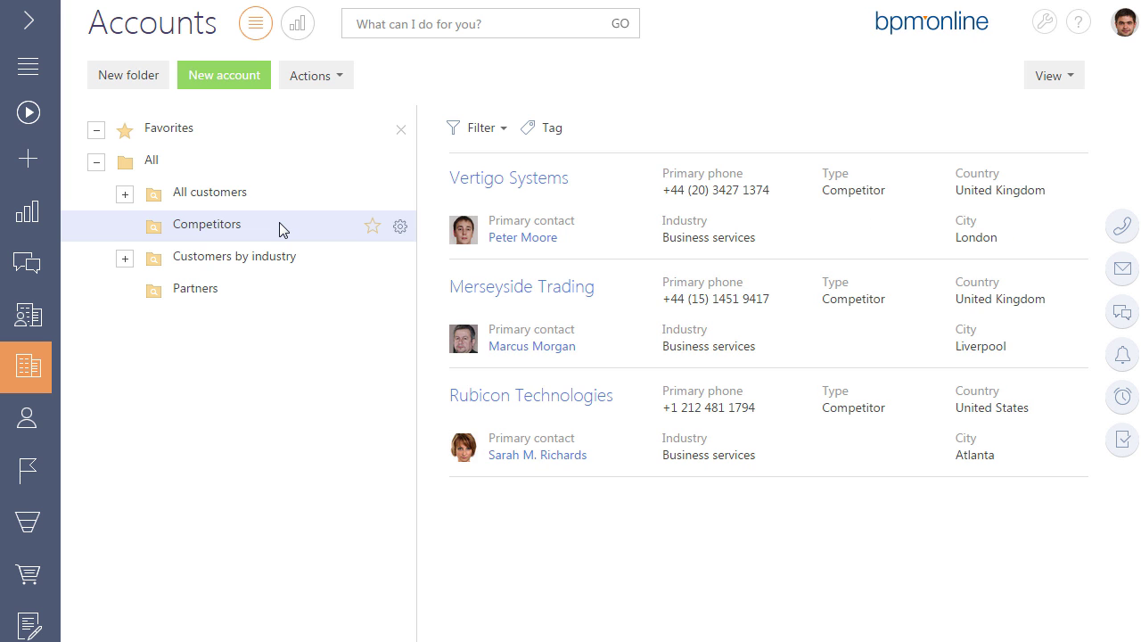
left_click(270, 301)
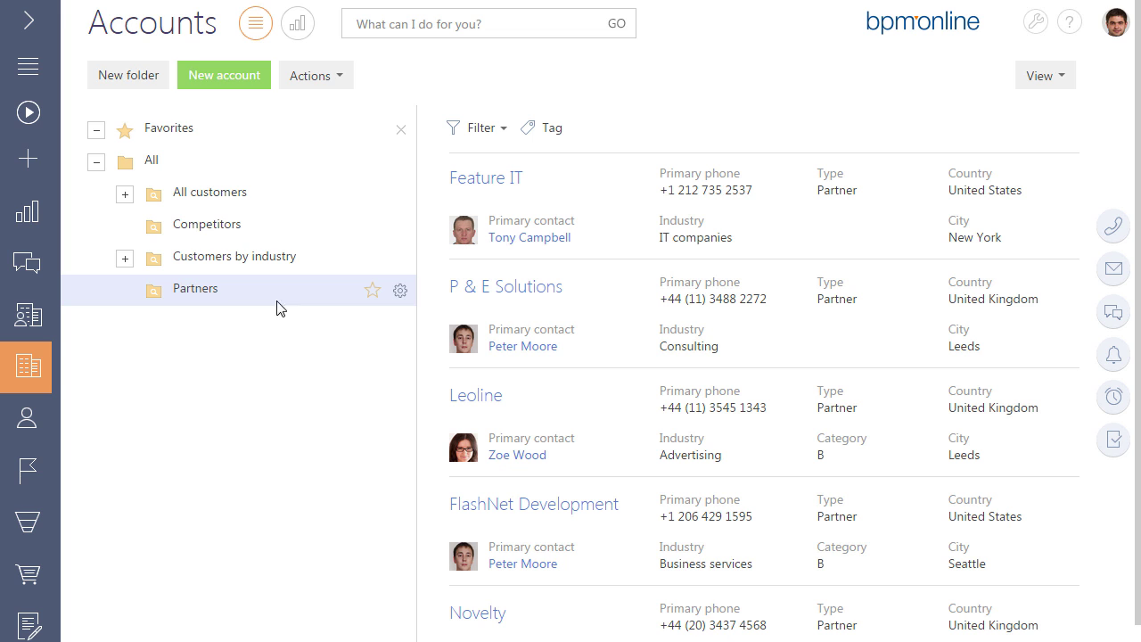
left_click(401, 292)
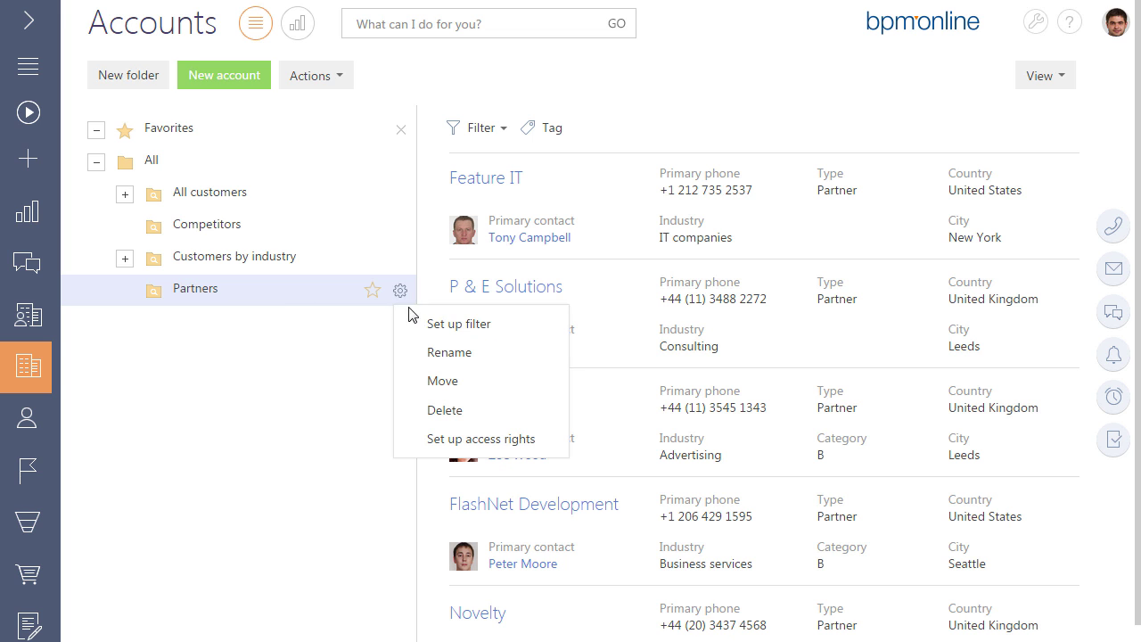
left_click(420, 324)
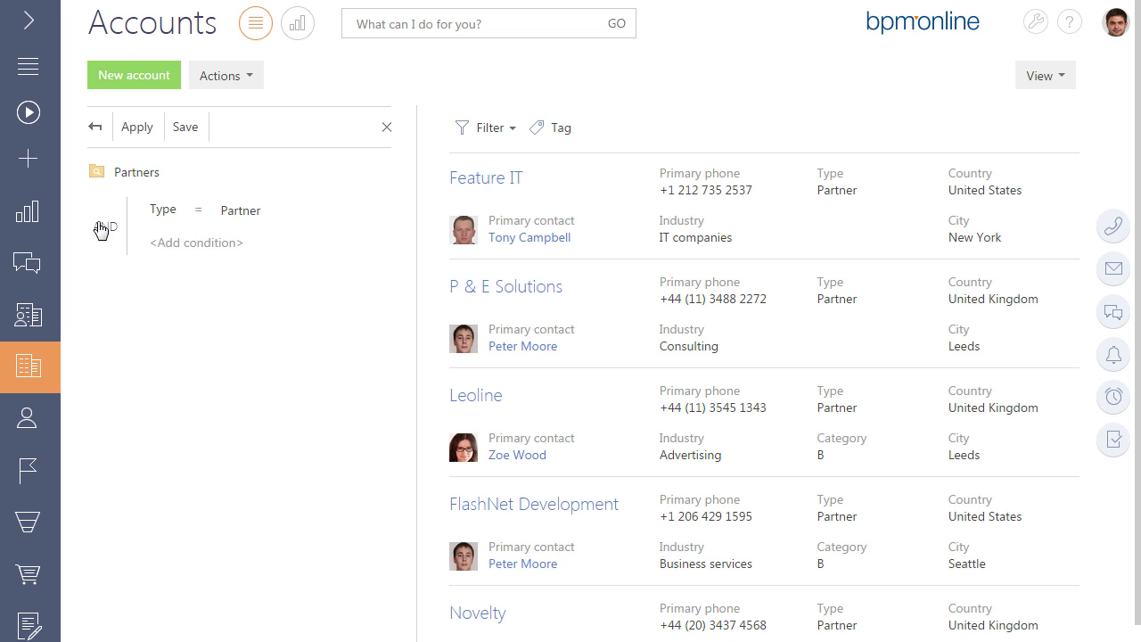
left_click(96, 128)
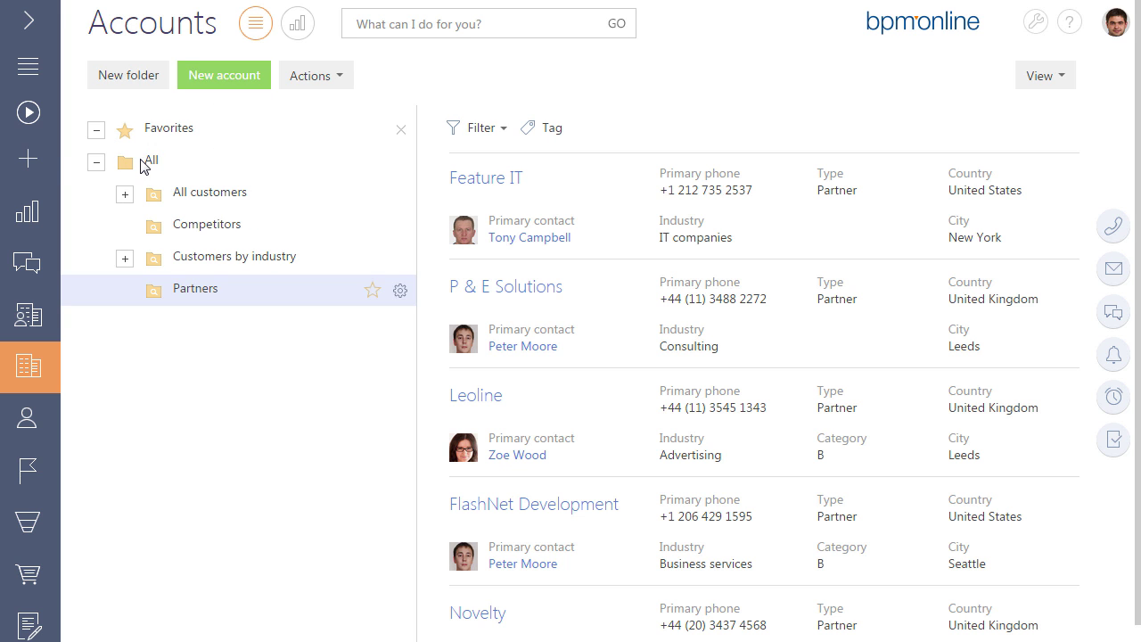
From All accounts, create a new folder named 'Customers from New York'.
left_click(143, 165)
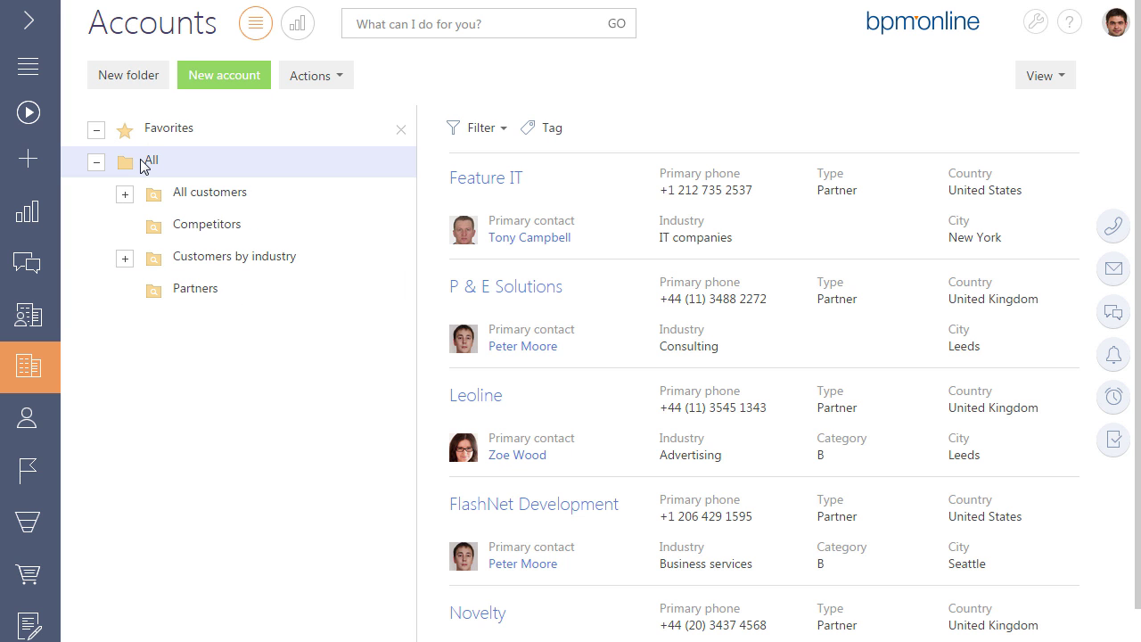
left_click(137, 76)
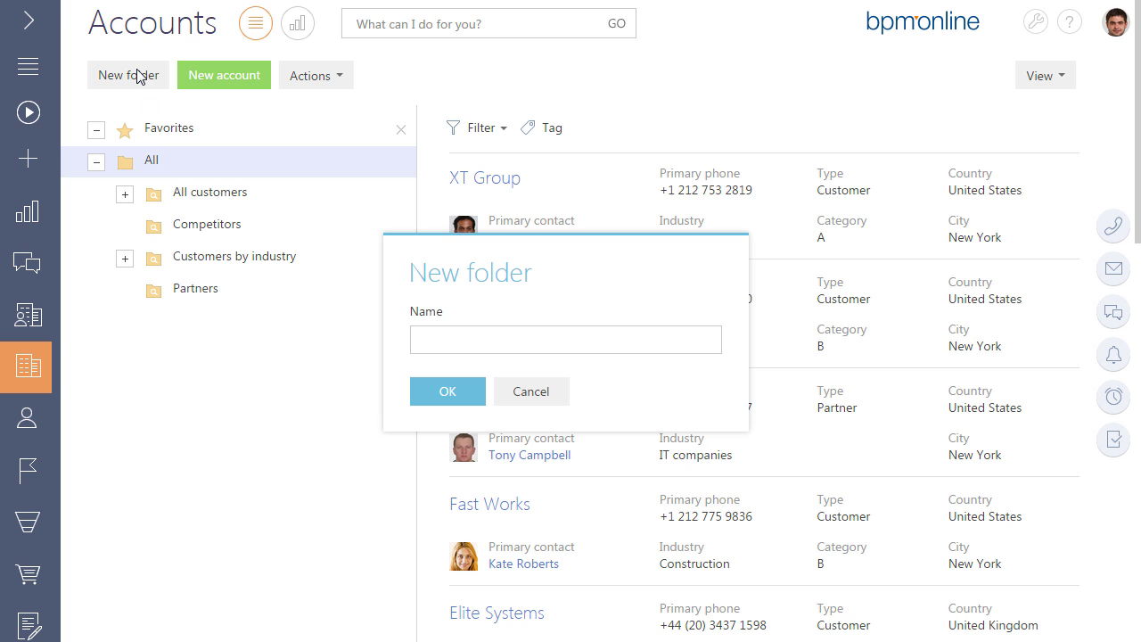
left_click(434, 338)
type("Customers from New York")
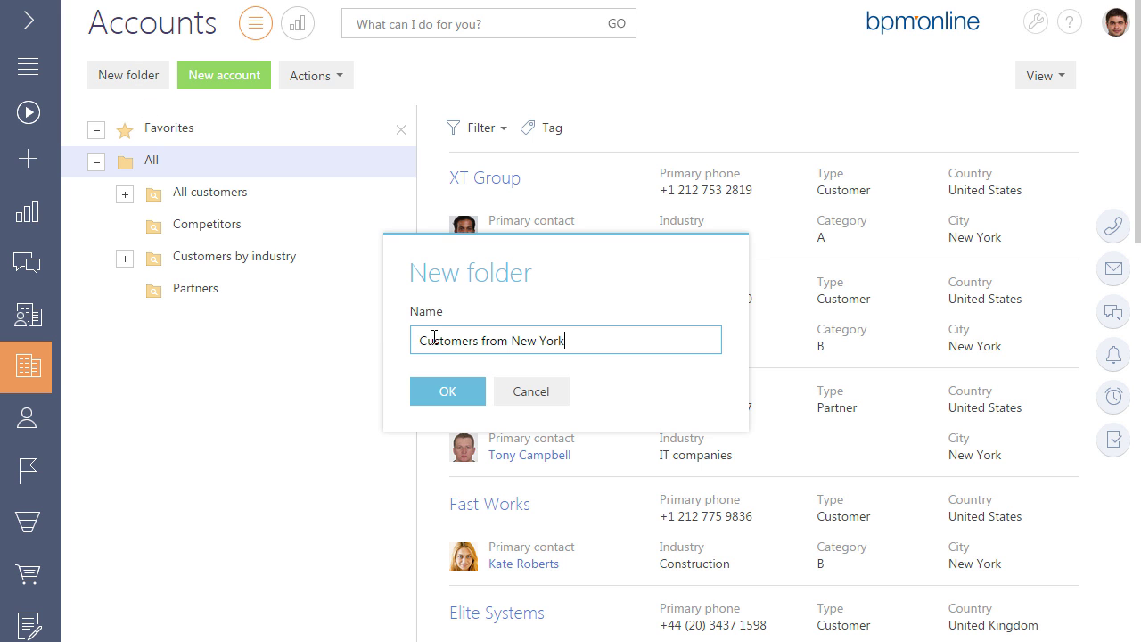
left_click(438, 396)
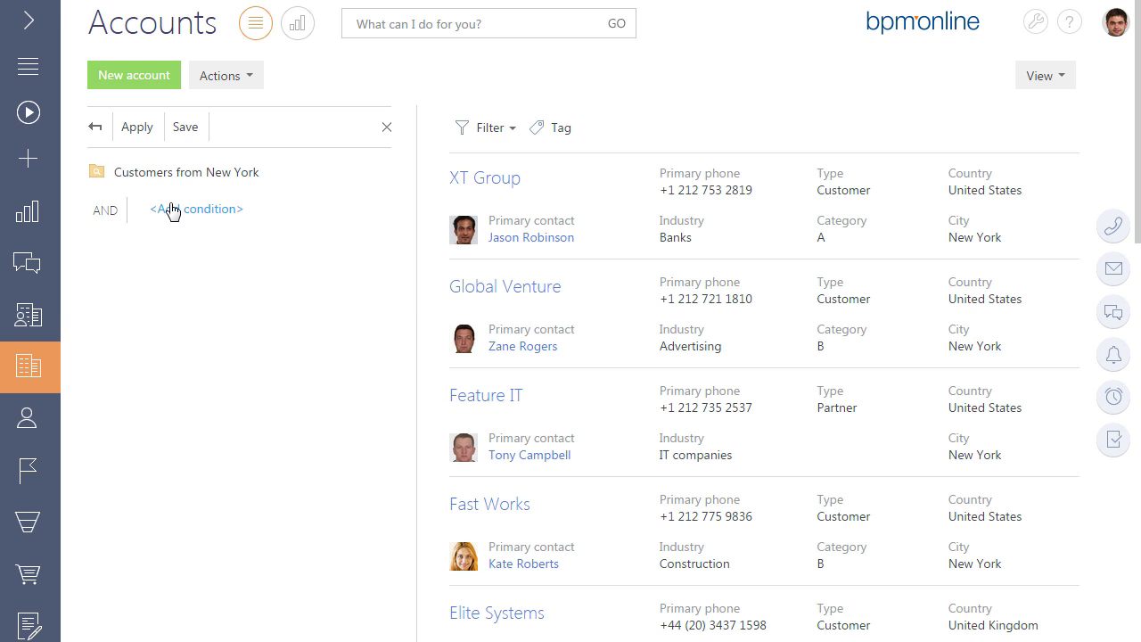
Add a Type = Customer condition to the folder filter.
left_click(170, 210)
left_click(721, 344)
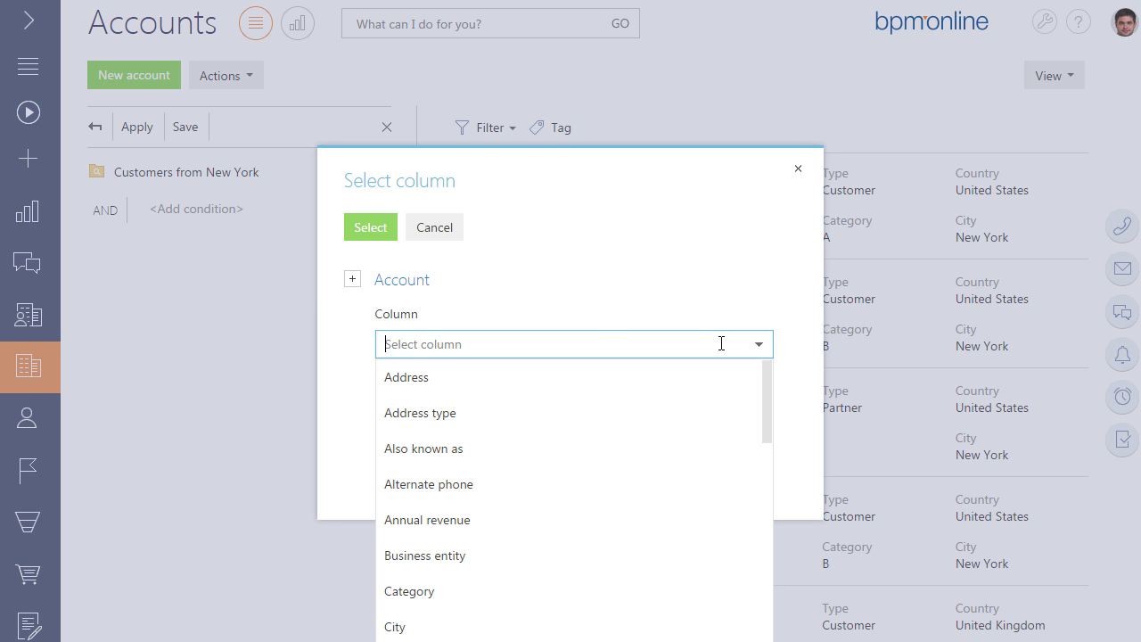
type("Typ")
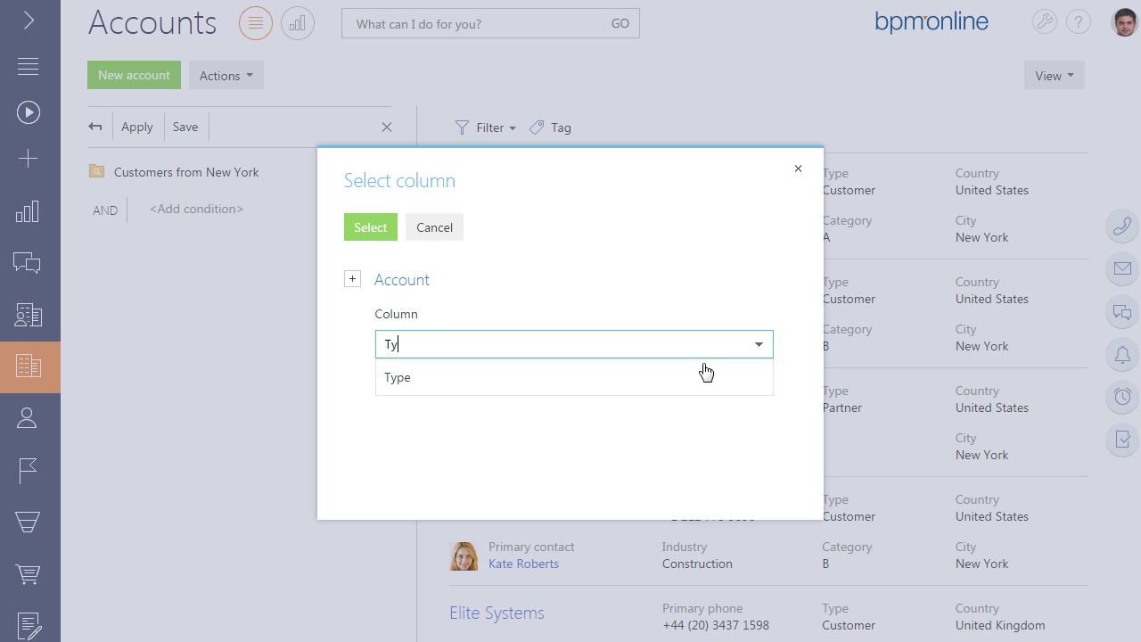
left_click(707, 376)
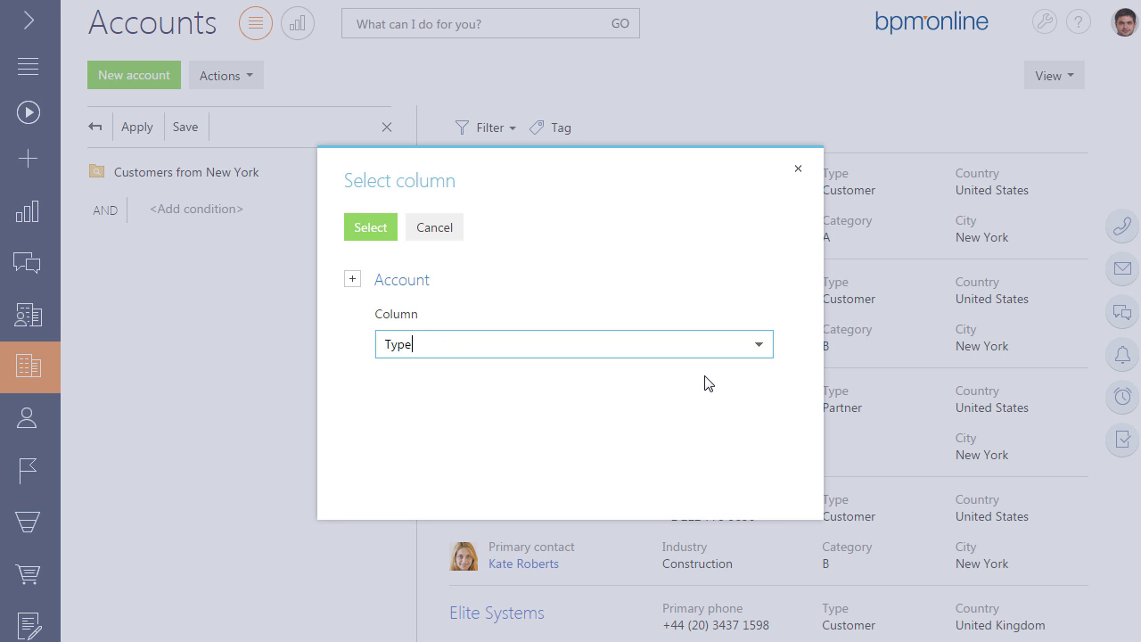
left_click(377, 237)
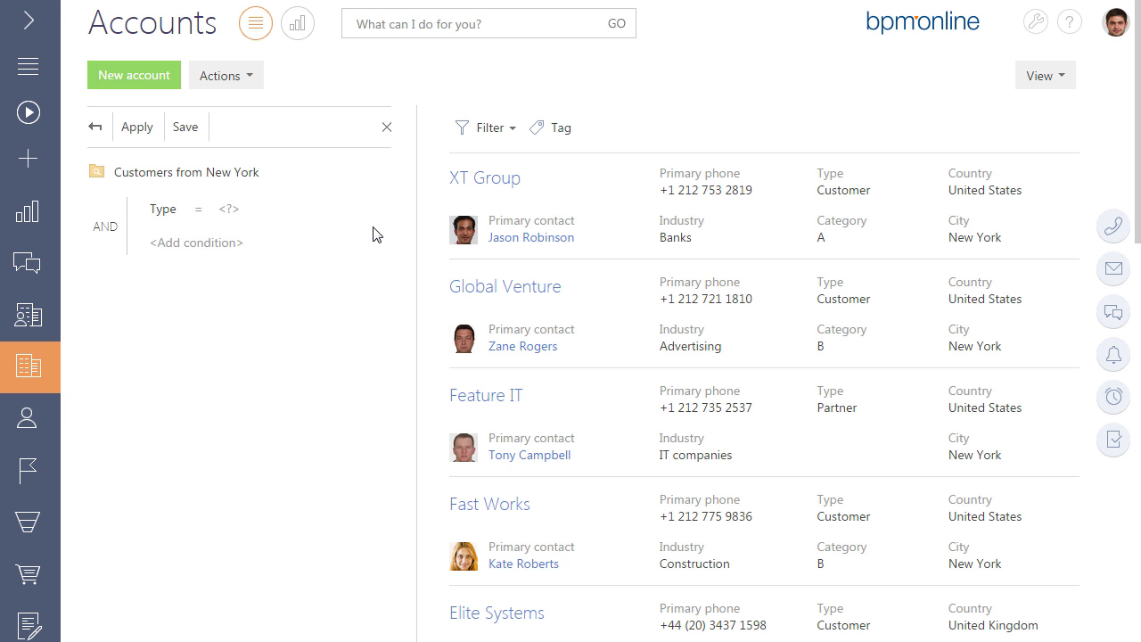
left_click(229, 210)
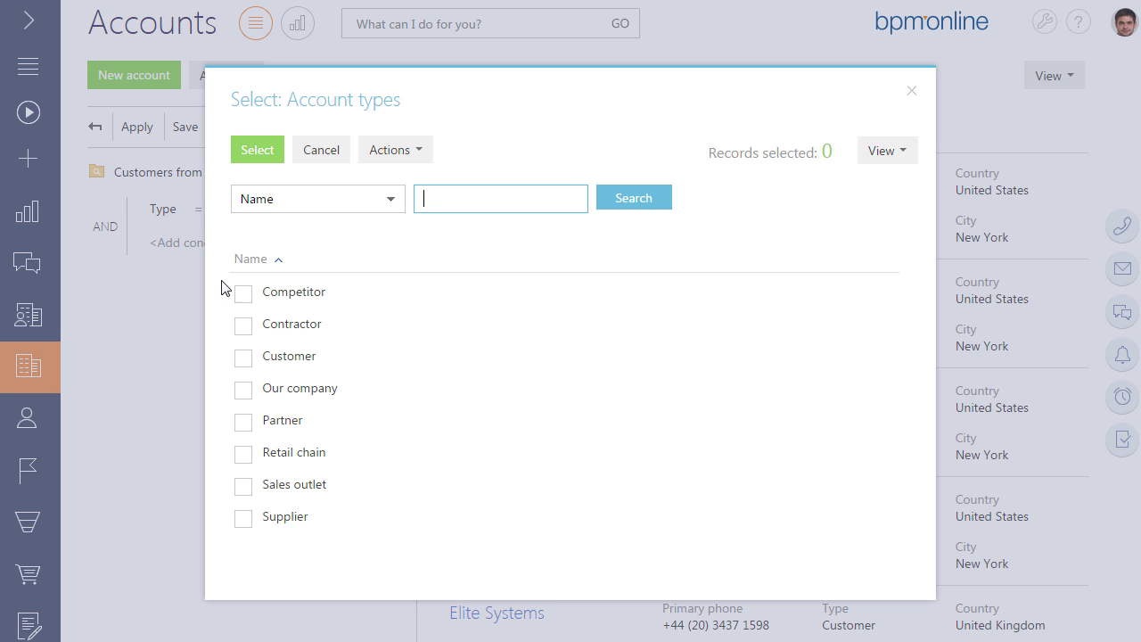
left_click(241, 359)
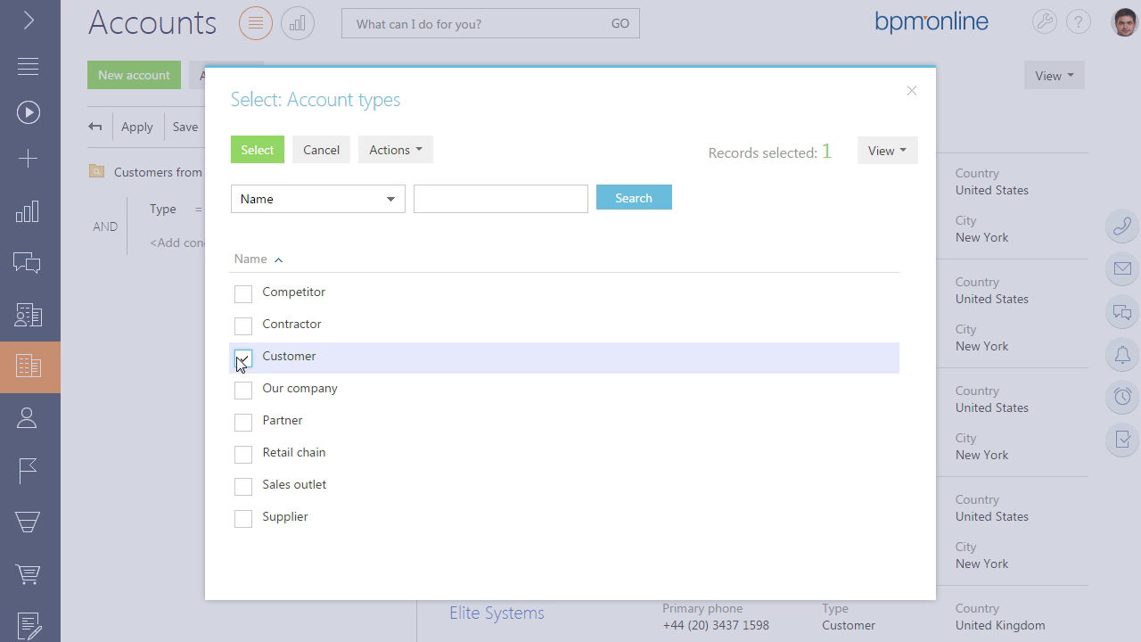
left_click(247, 148)
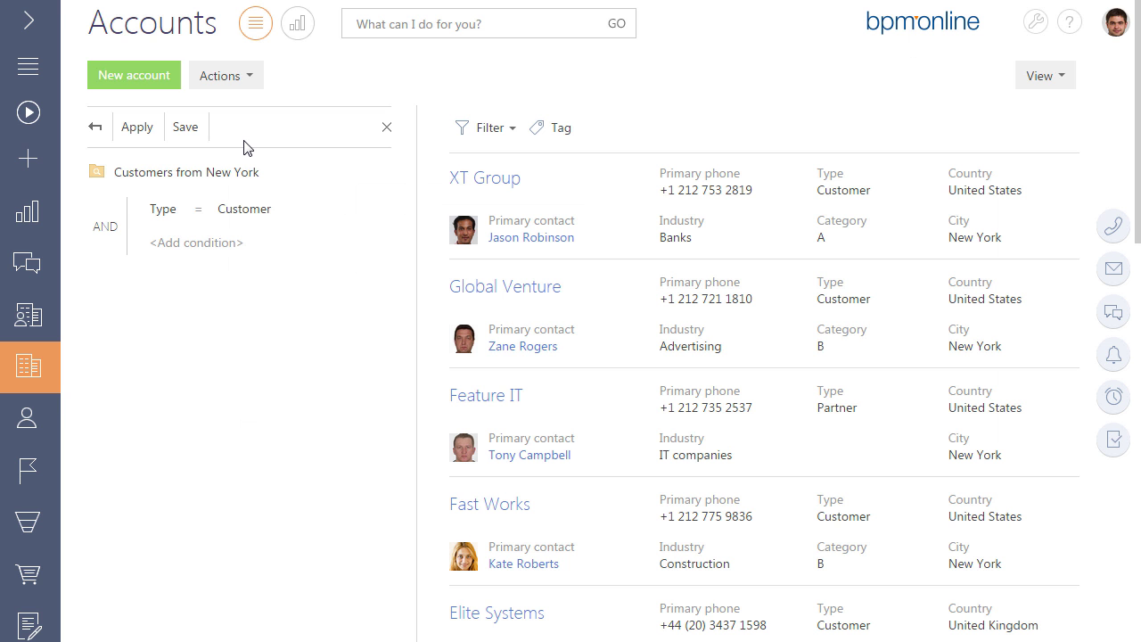
Add a second condition, City = New York, to the folder filter.
left_click(221, 243)
left_click(413, 387)
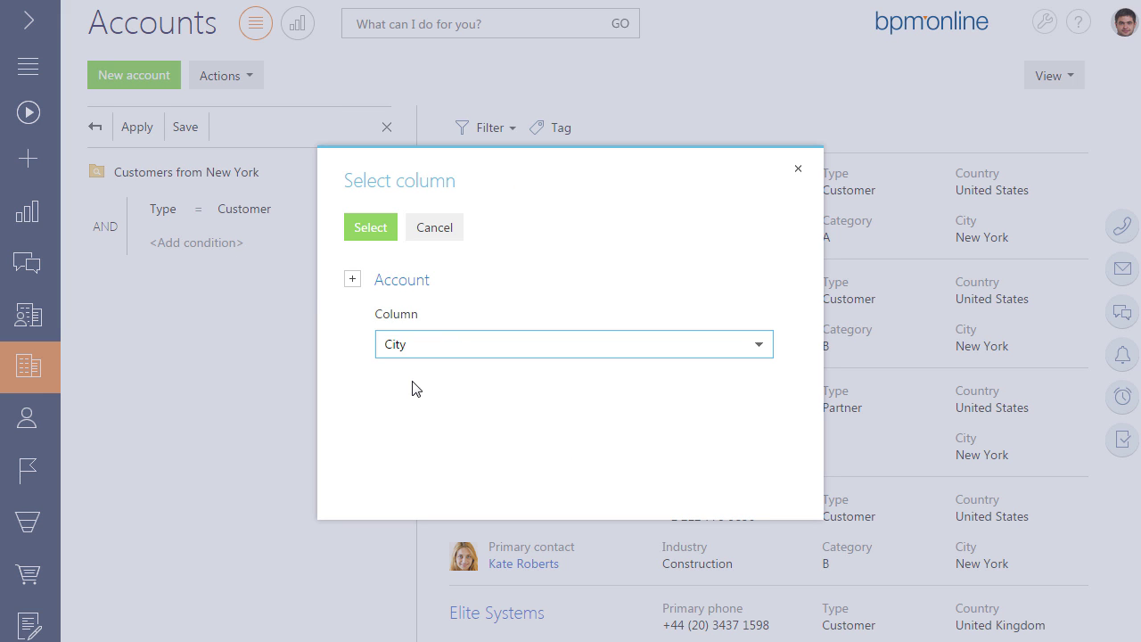
left_click(370, 228)
left_click(223, 247)
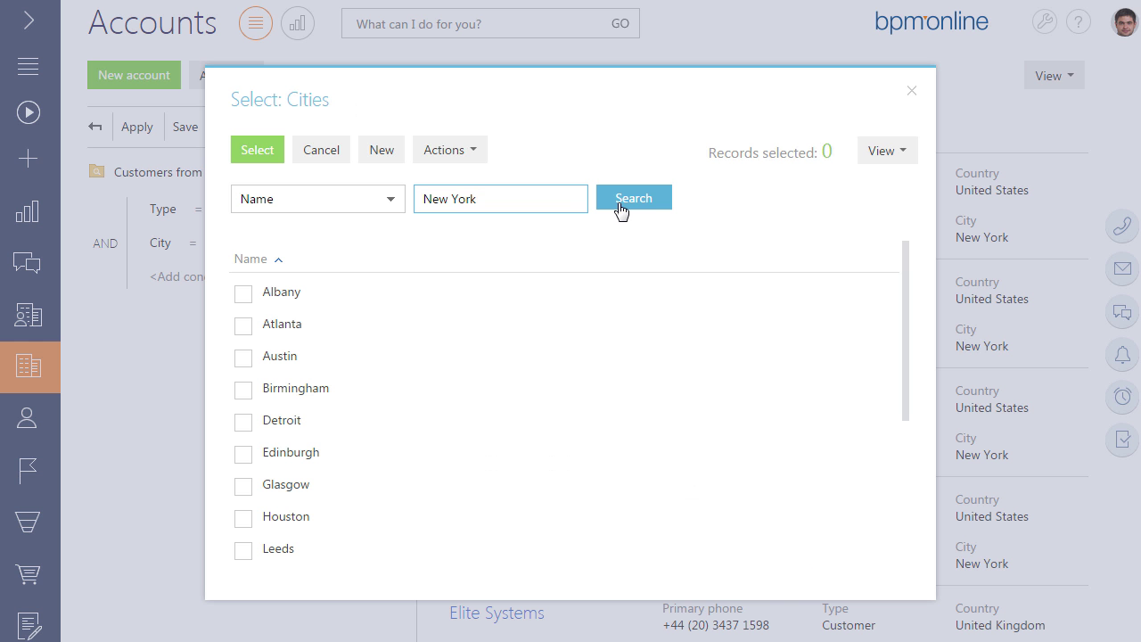
left_click(629, 203)
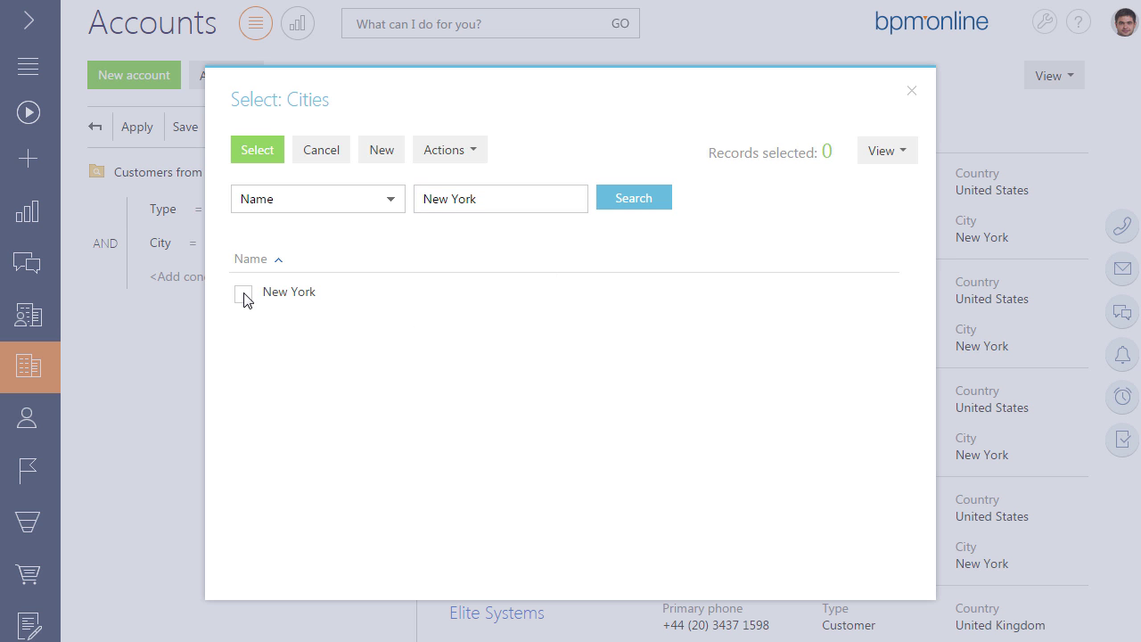
left_click(243, 295)
left_click(255, 157)
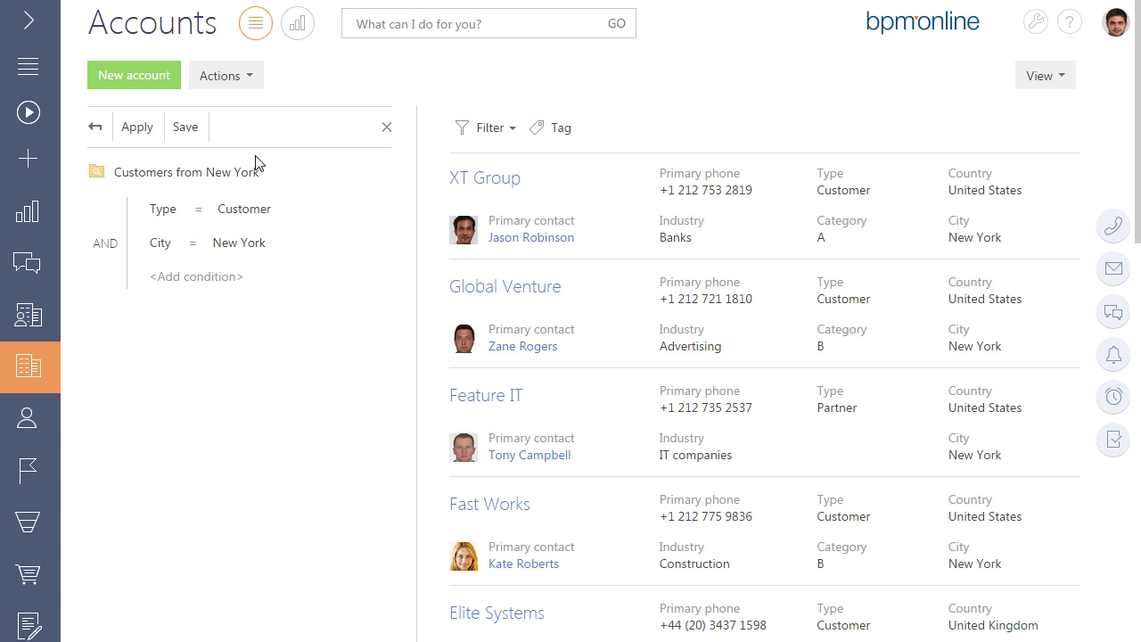
Apply the Type = Customer and City = New York filter, check the results, then save it.
left_click(139, 139)
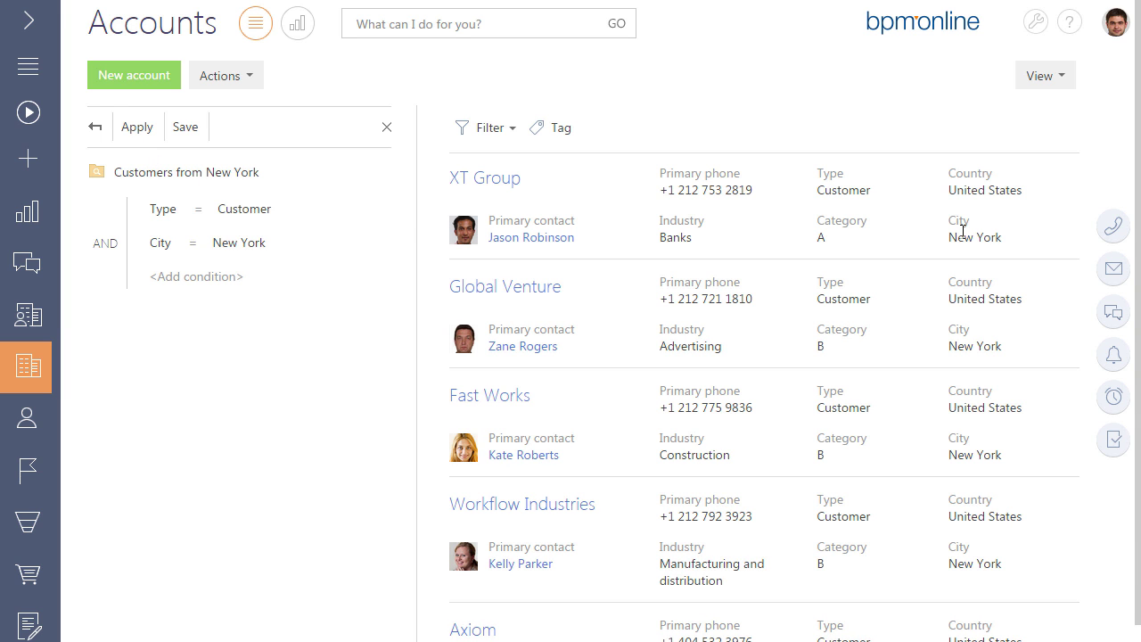
scroll(1010, 233, "down", 1)
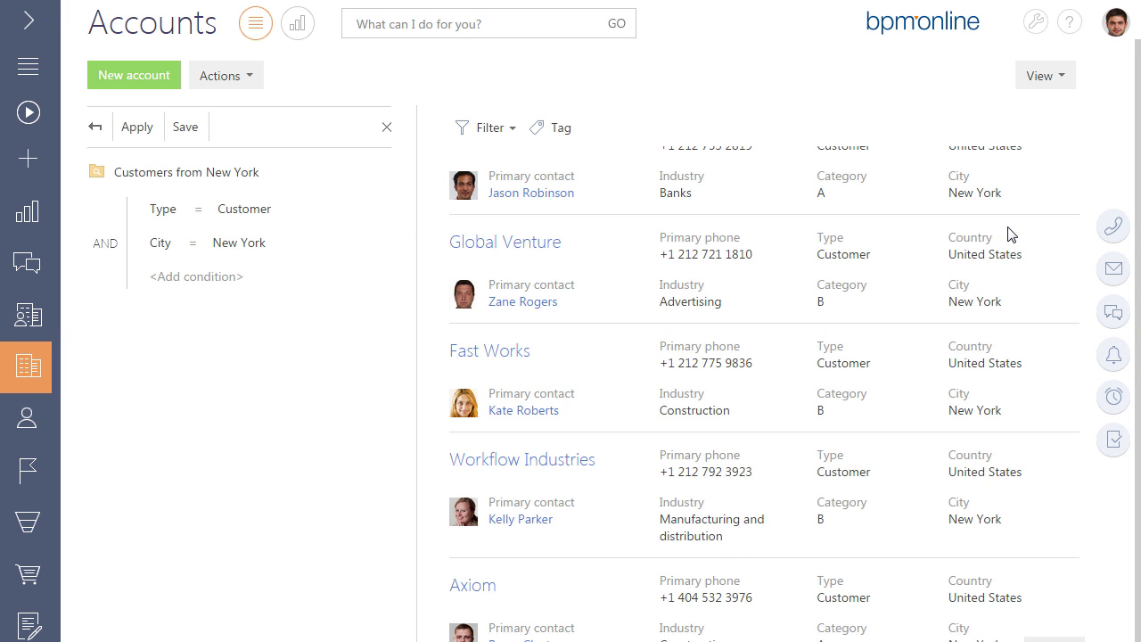
scroll(1010, 234, "up", 1)
scroll(1010, 233, "down", 1)
scroll(1010, 234, "up", 1)
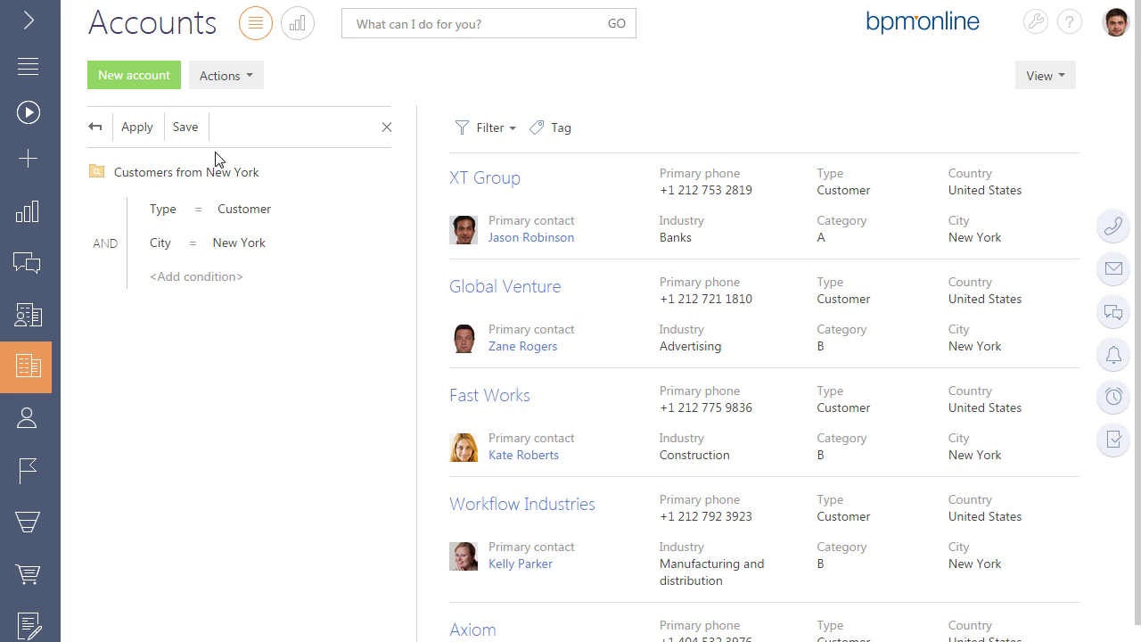
left_click(187, 134)
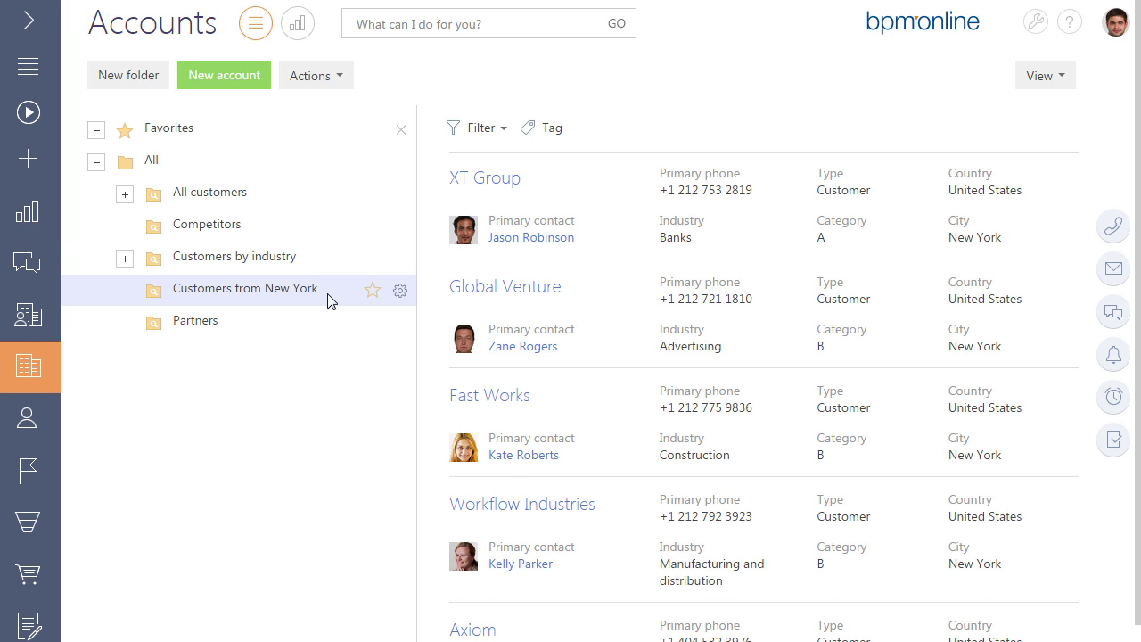
Reopen the folder's filter setup and add a third condition, Category = A.
left_click(402, 292)
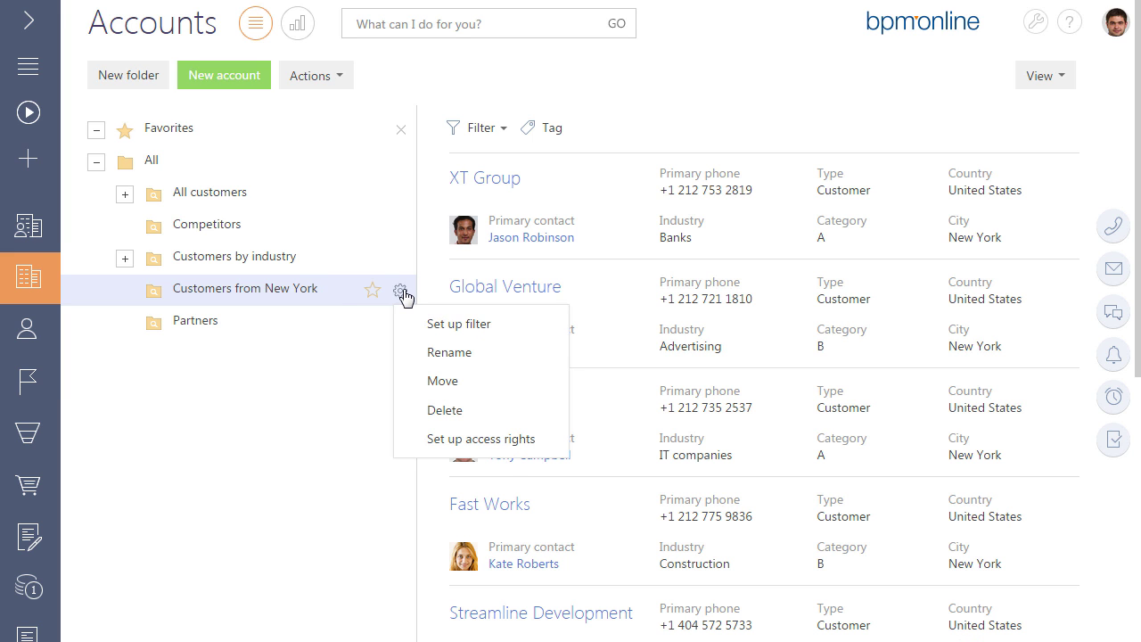
left_click(426, 324)
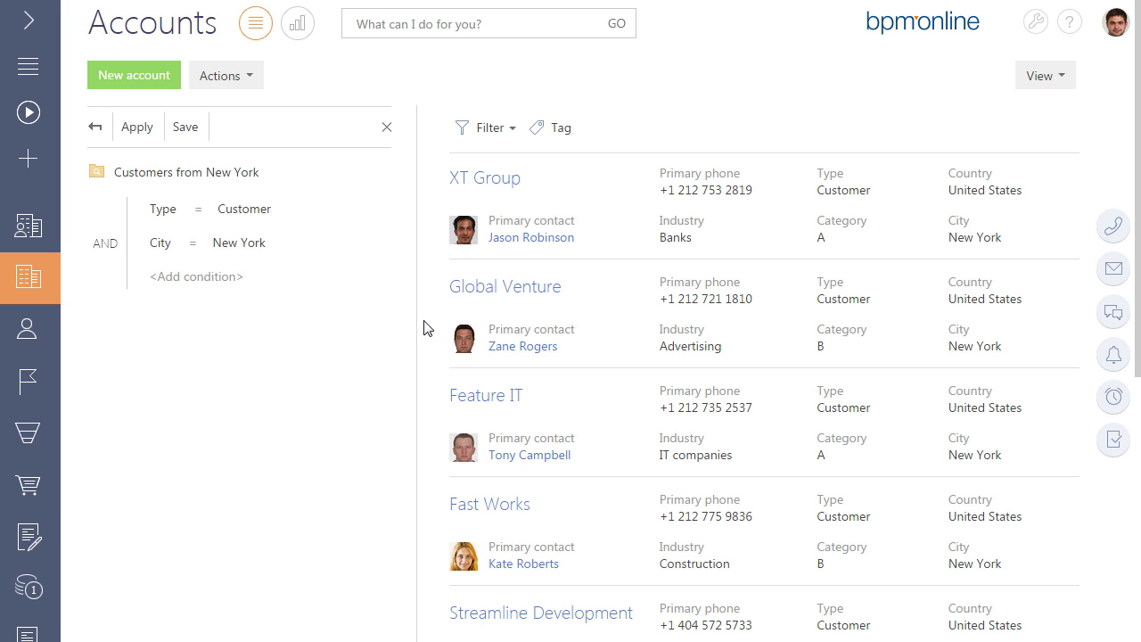
left_click(221, 278)
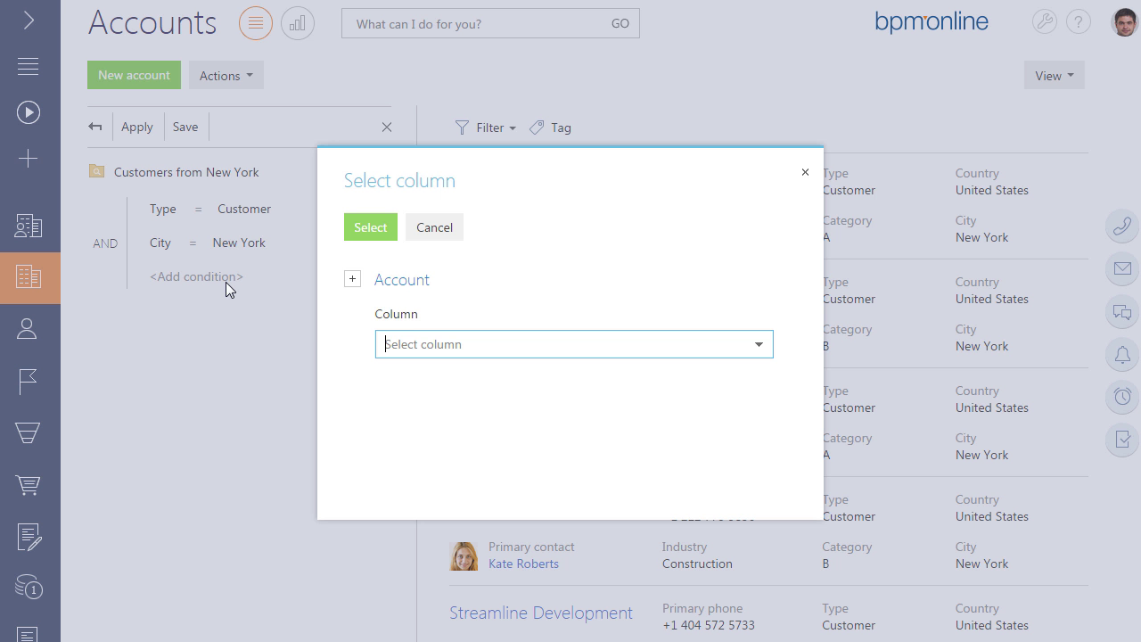
type("Category")
left_click(371, 228)
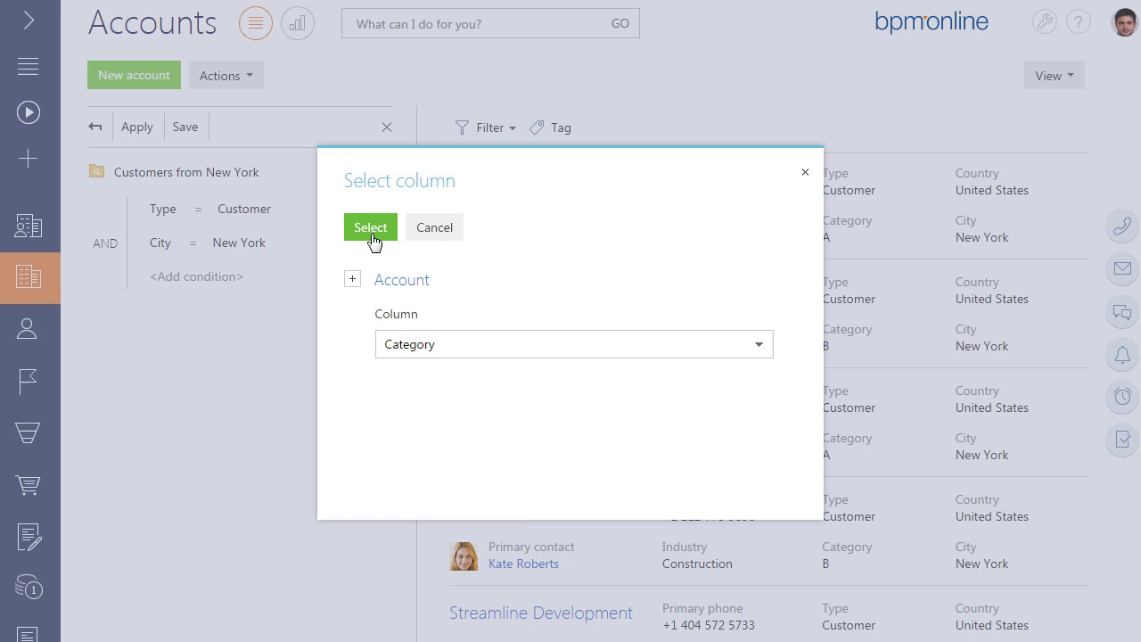
left_click(254, 277)
left_click(249, 301)
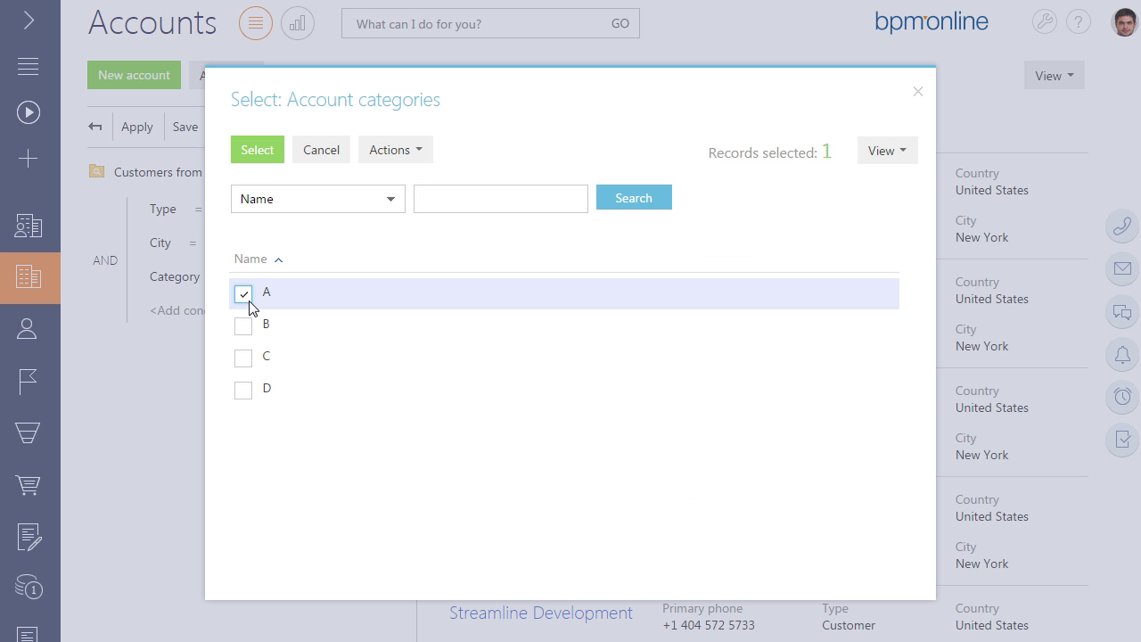
left_click(261, 160)
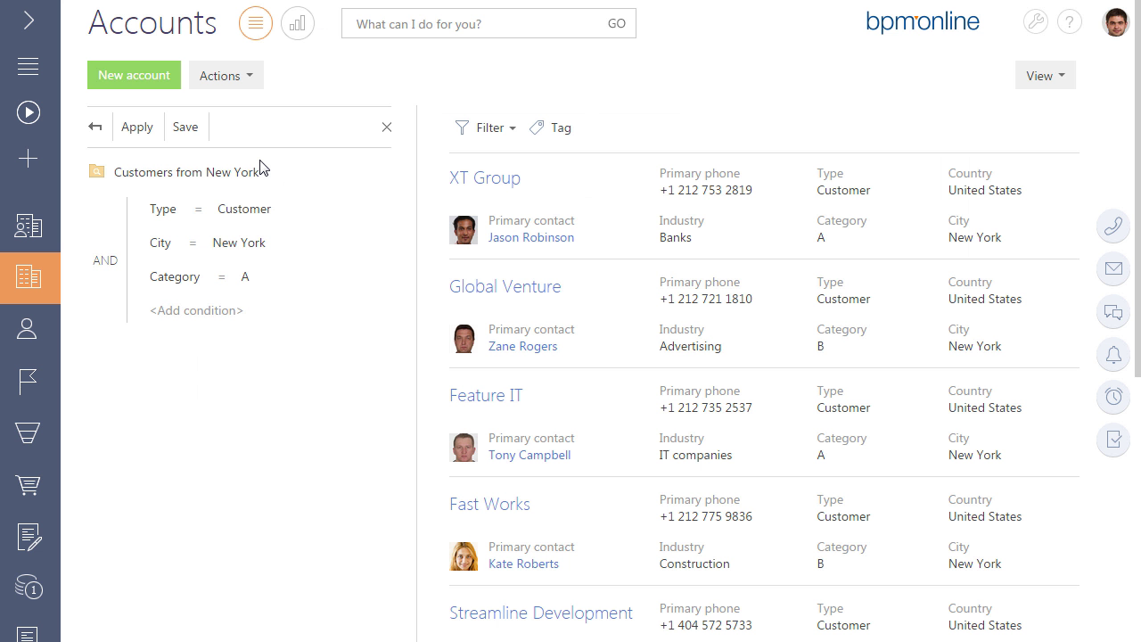
Apply the filter, switch the condition operator from AND to OR, and reapply it.
left_click(139, 132)
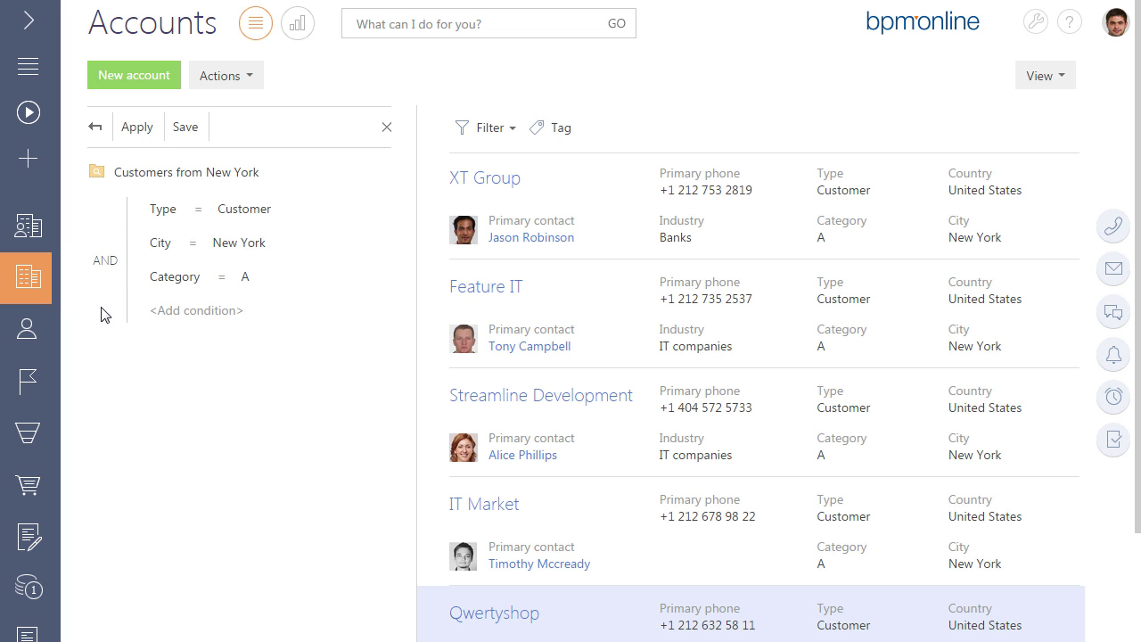
left_click(102, 264)
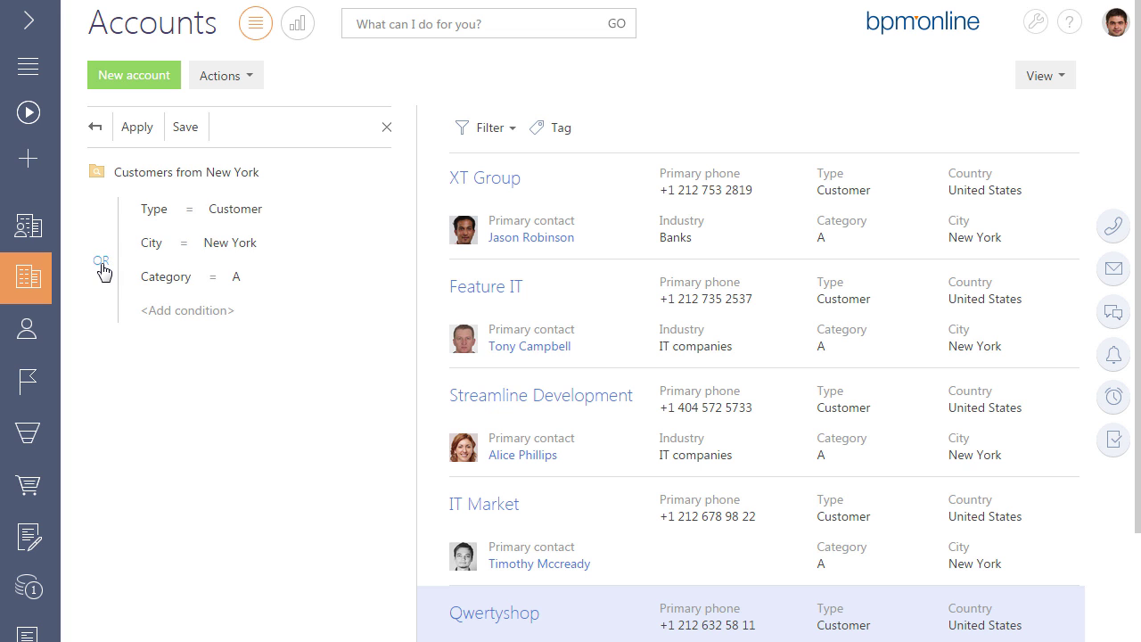
left_click(134, 130)
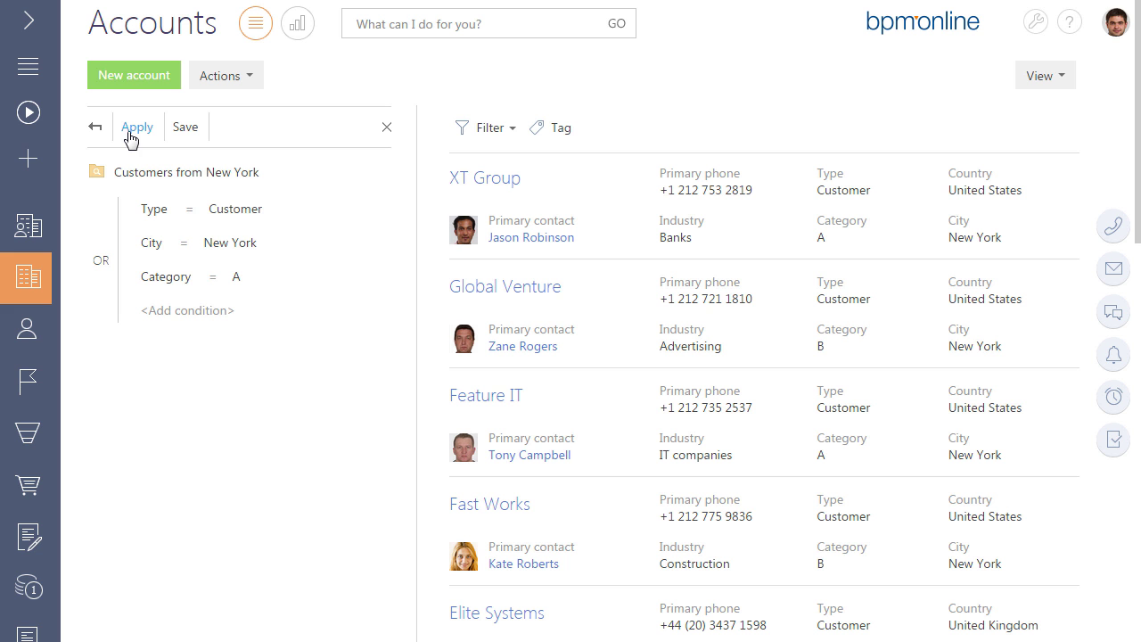
scroll(1041, 212, "down", 1)
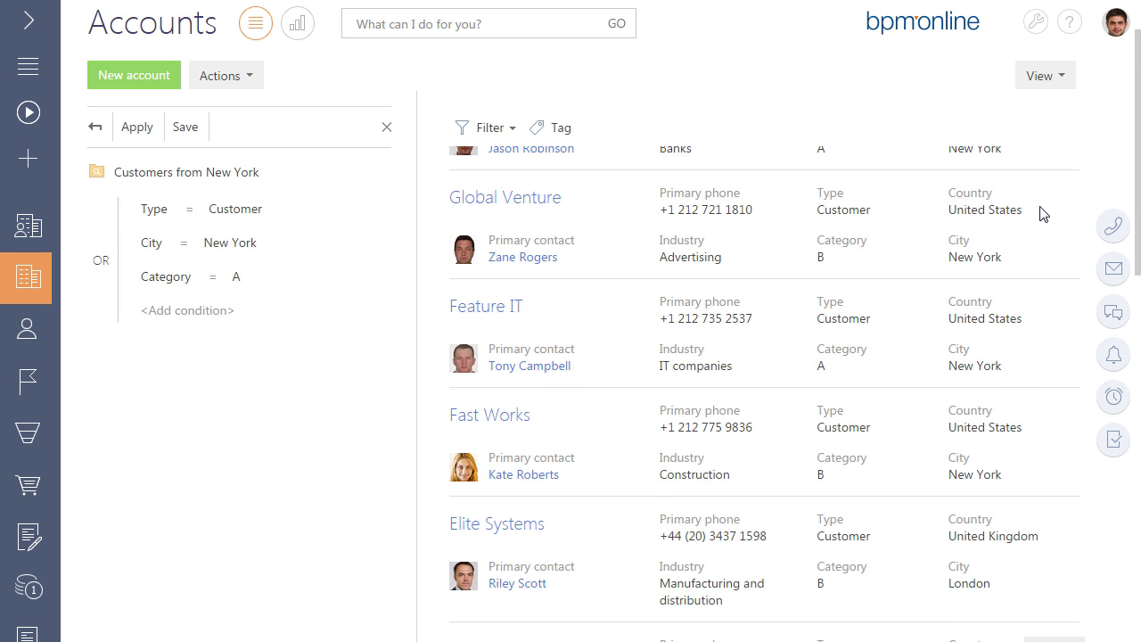
scroll(1041, 212, "down", 10)
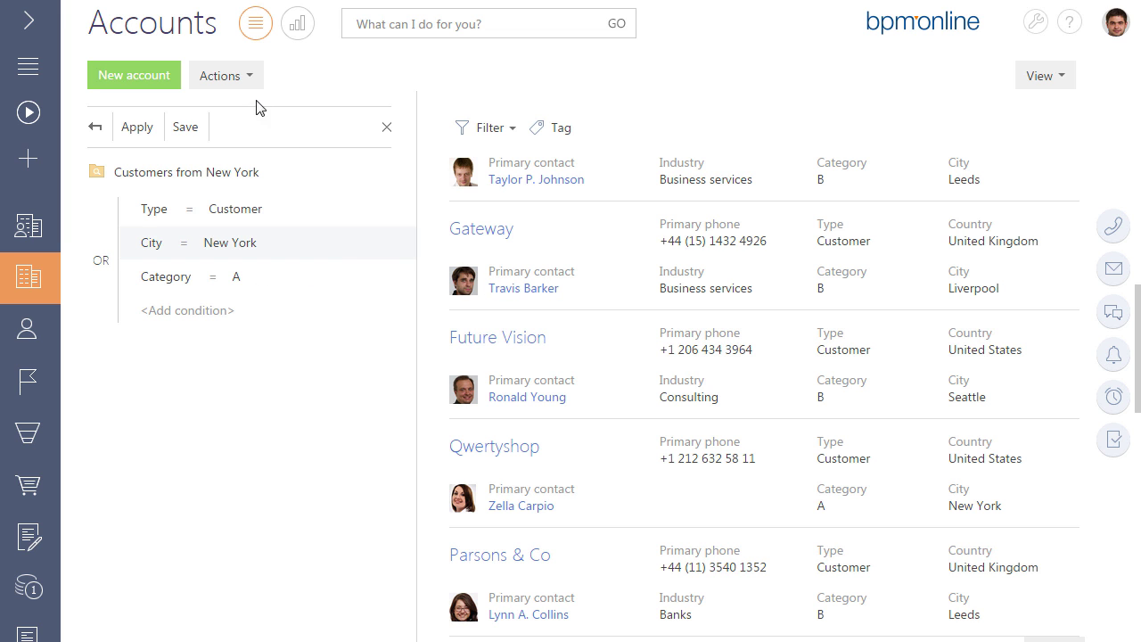
Move the City = New York condition above Type = Customer using Actions > Up.
left_click(251, 78)
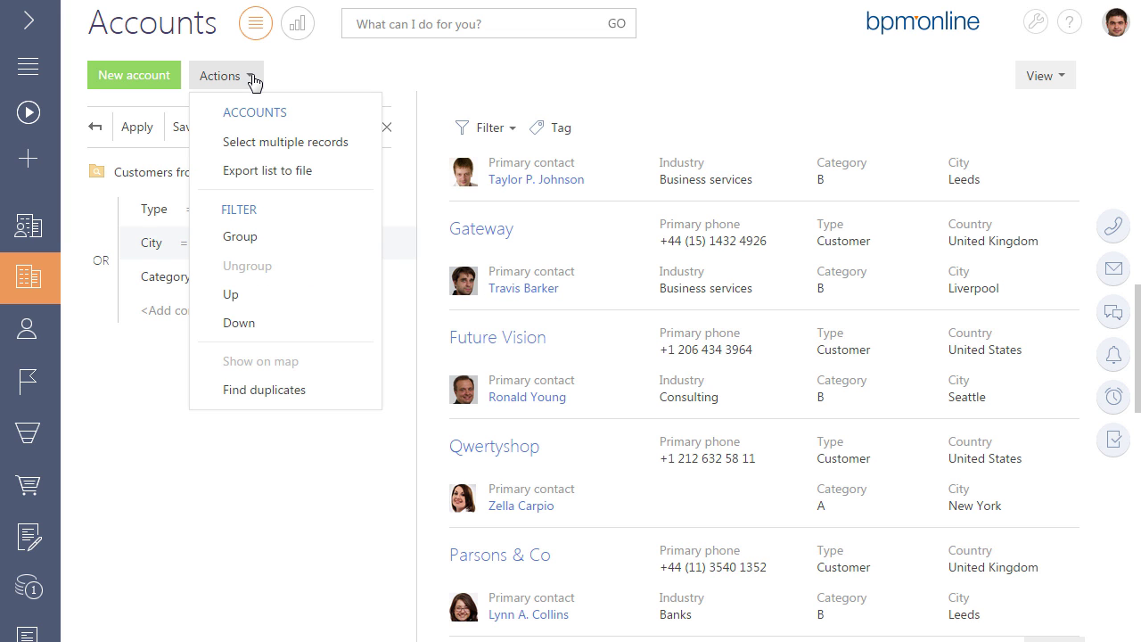
left_click(250, 296)
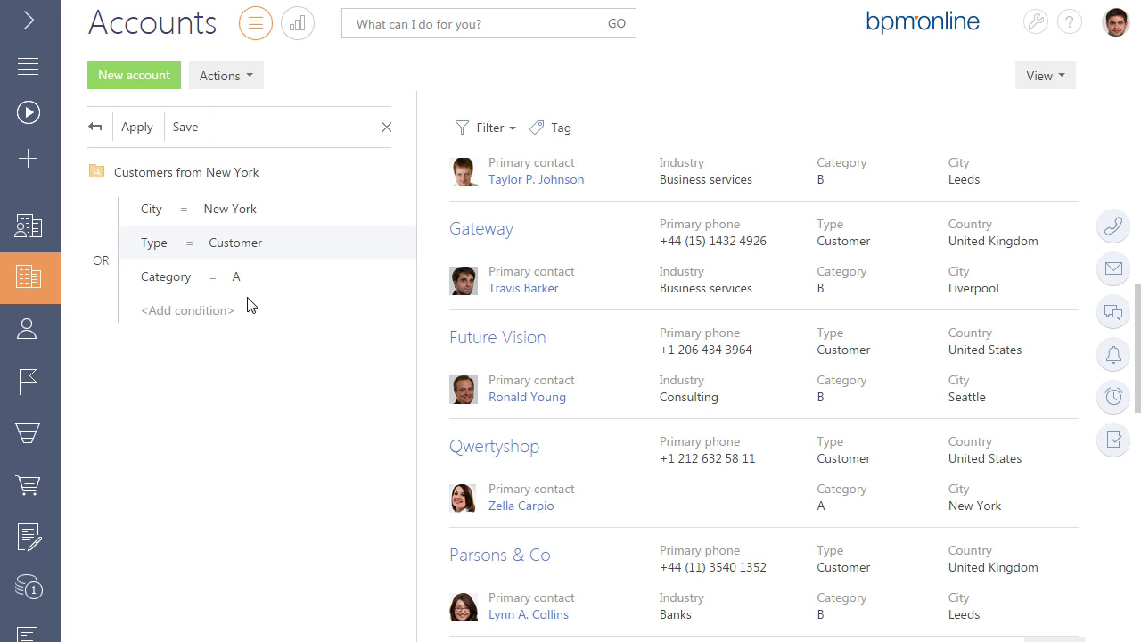
left_click(251, 79)
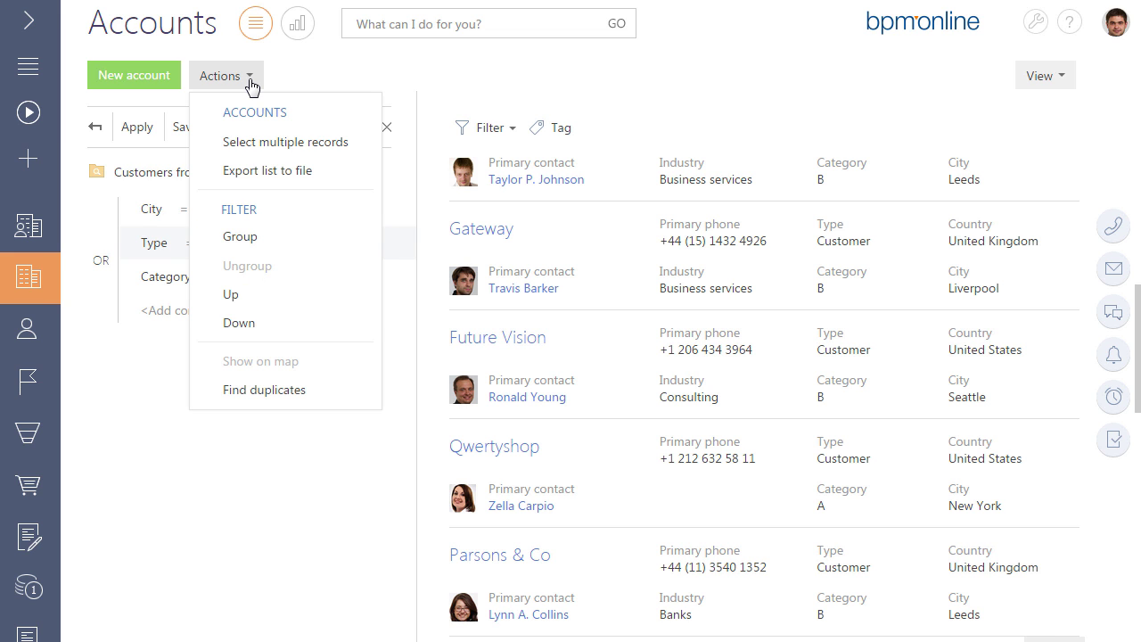
left_click(301, 83)
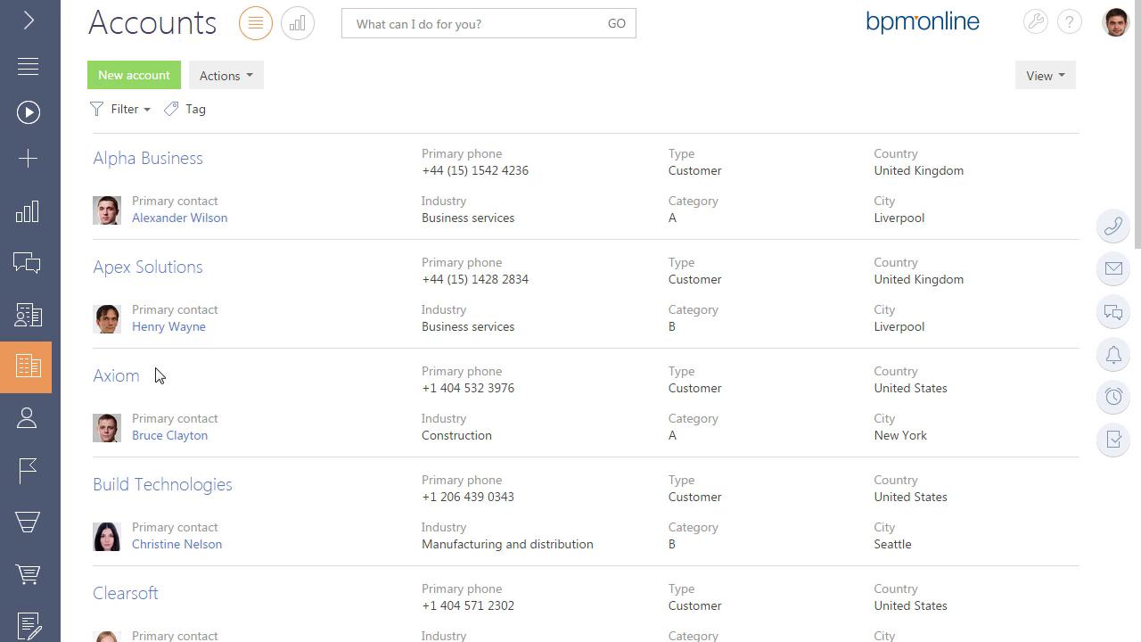
Open the Axiom account and browse its History tab down to Documents and Opportunities.
left_click(135, 378)
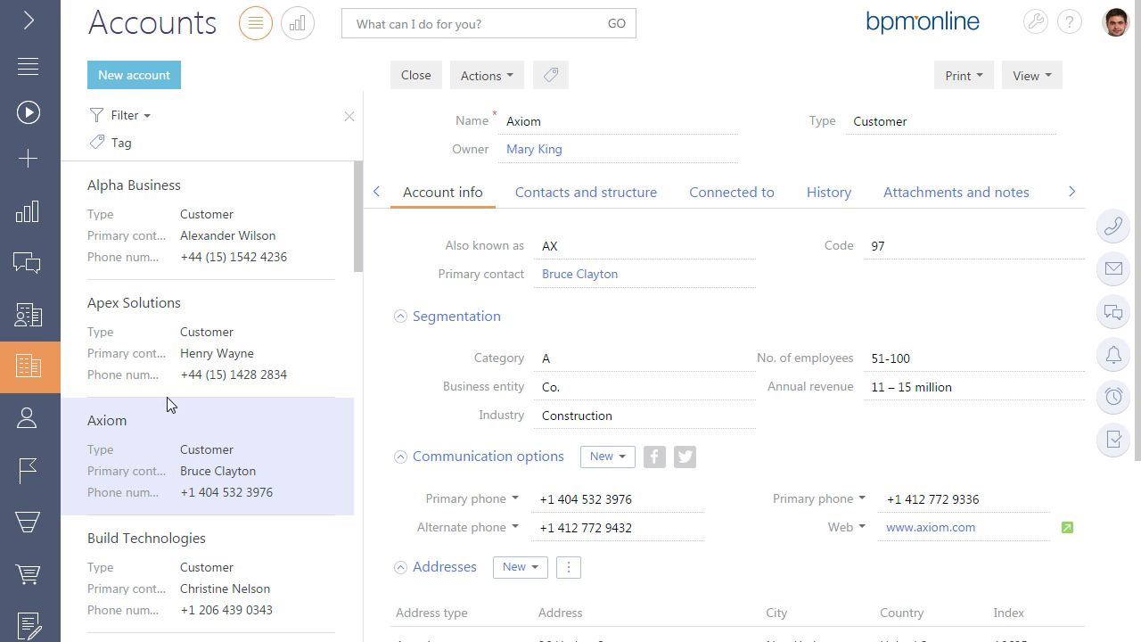
left_click(826, 205)
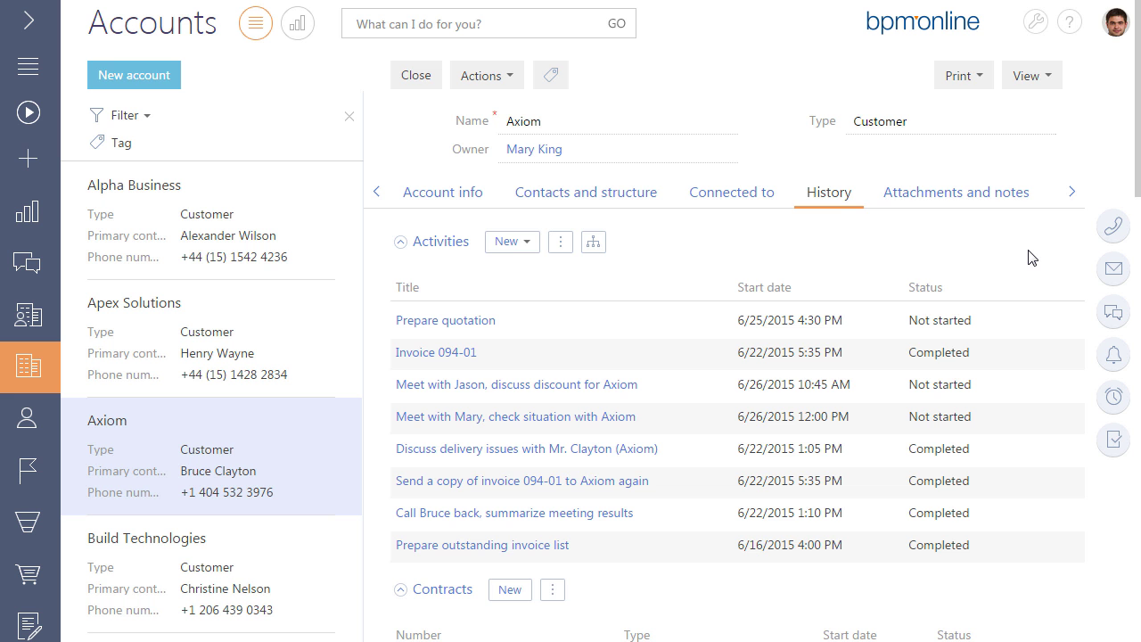
scroll(1032, 257, "down", 5)
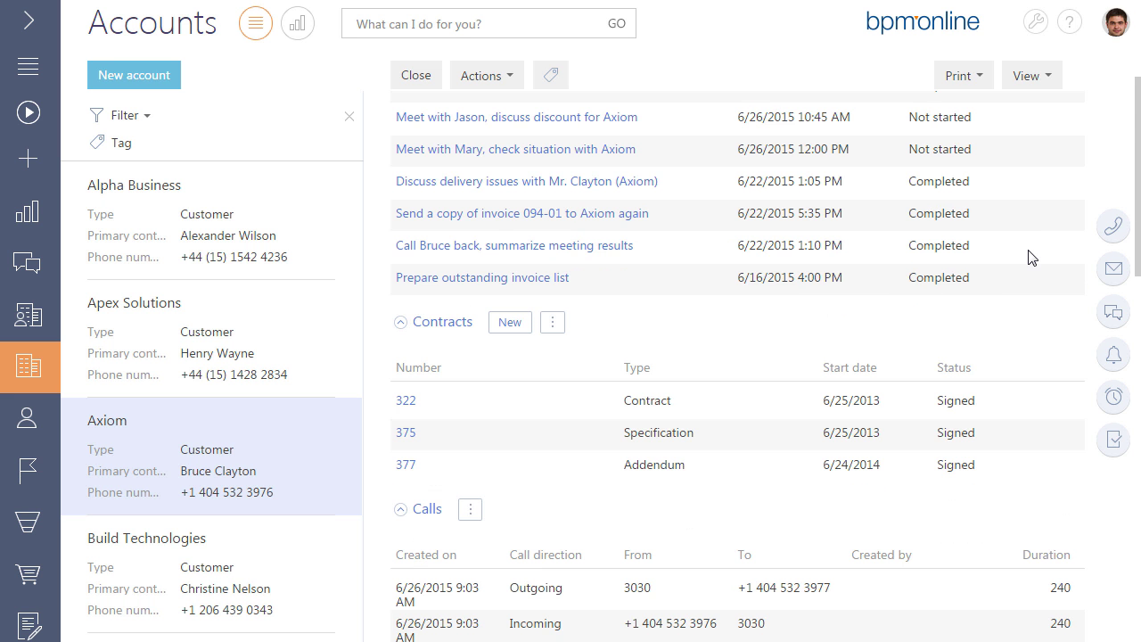
scroll(1031, 258, "down", 1)
scroll(1032, 258, "down", 2)
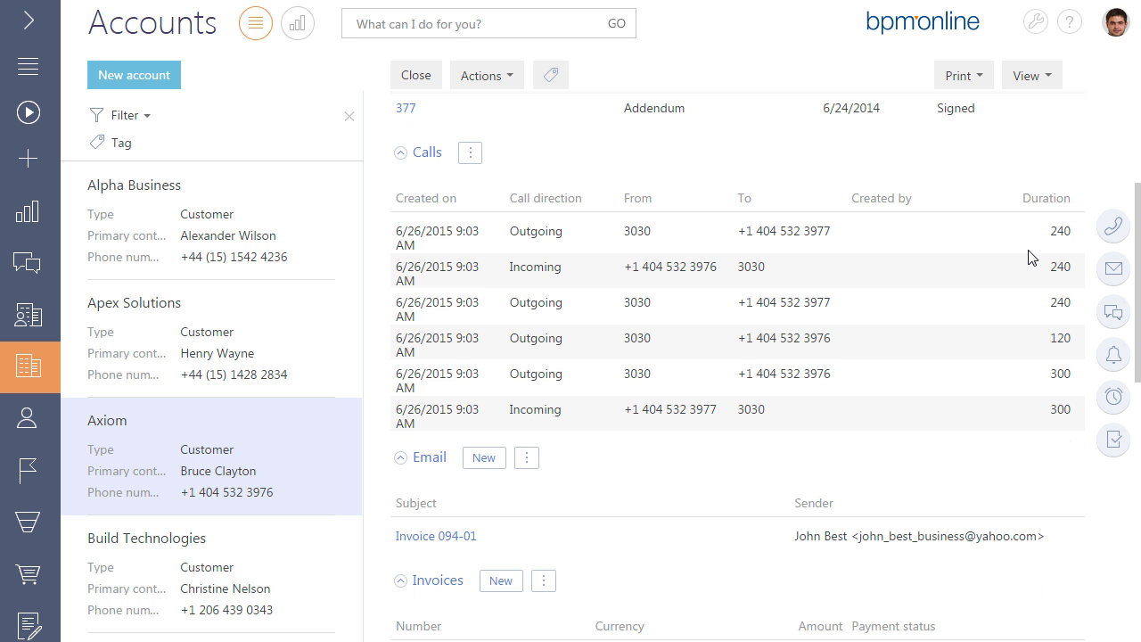
scroll(1032, 258, "down", 2)
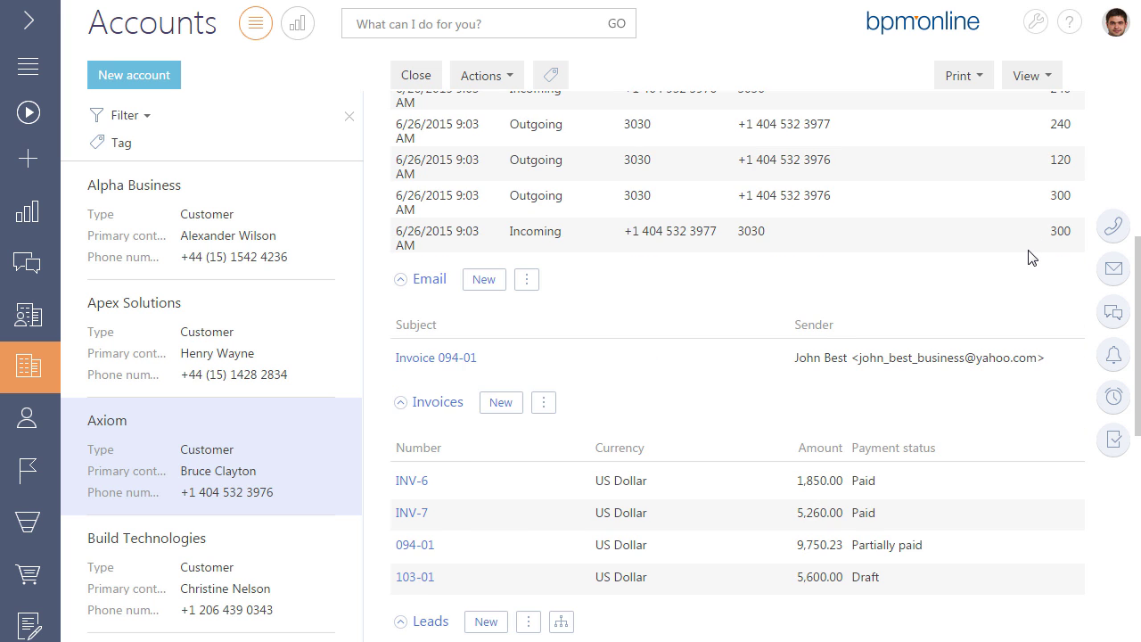
scroll(1032, 258, "down", 5)
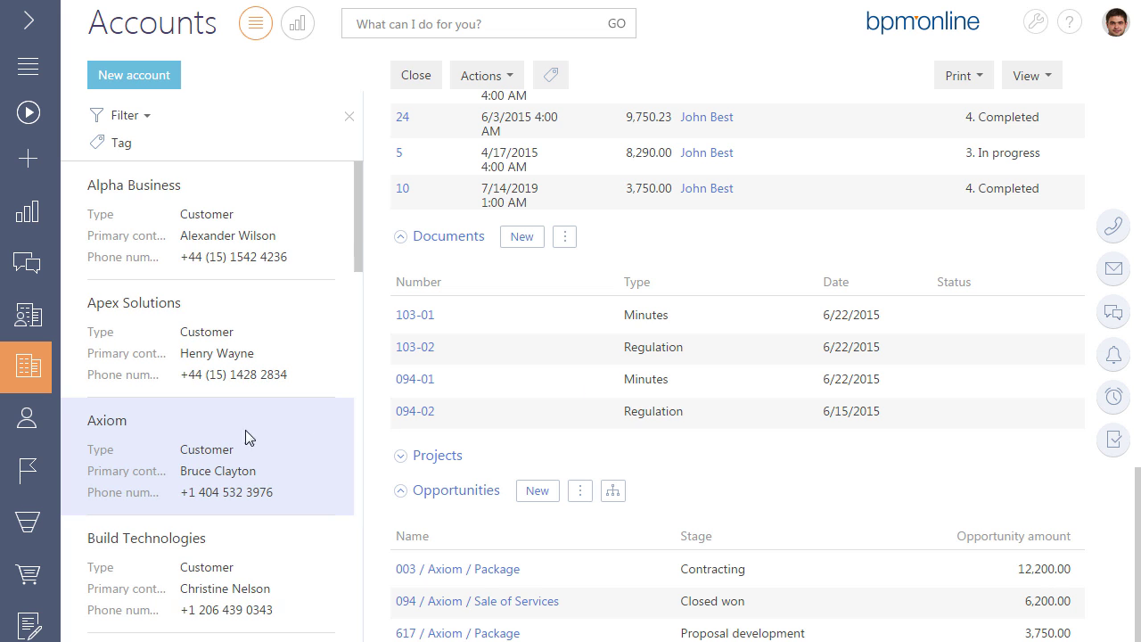
scroll(30, 430, "down", 3)
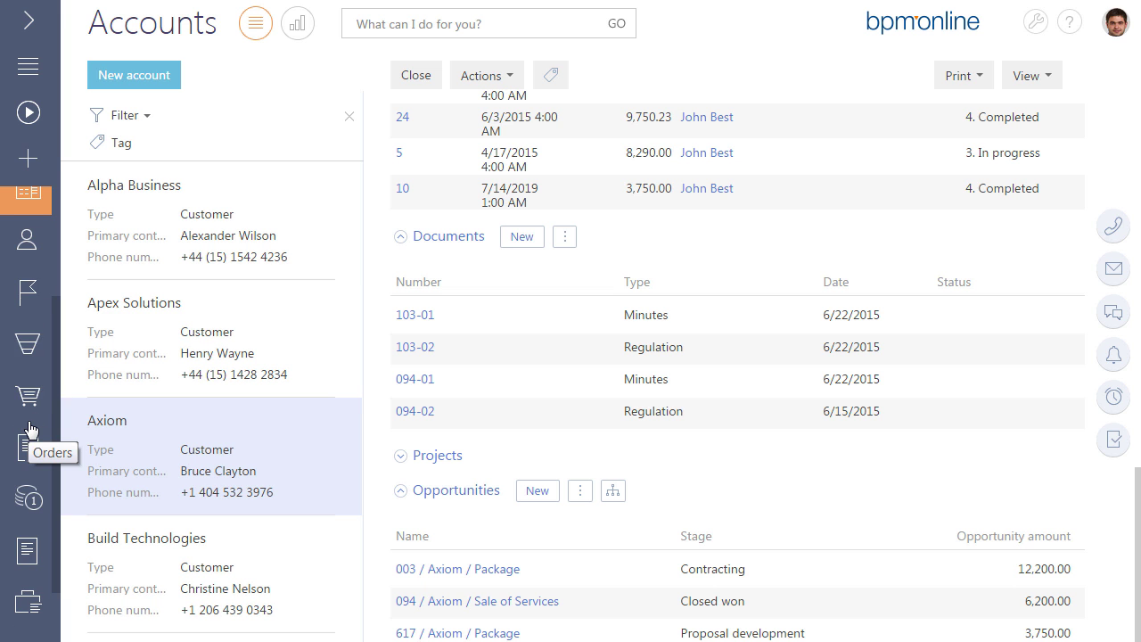
scroll(28, 430, "down", 1)
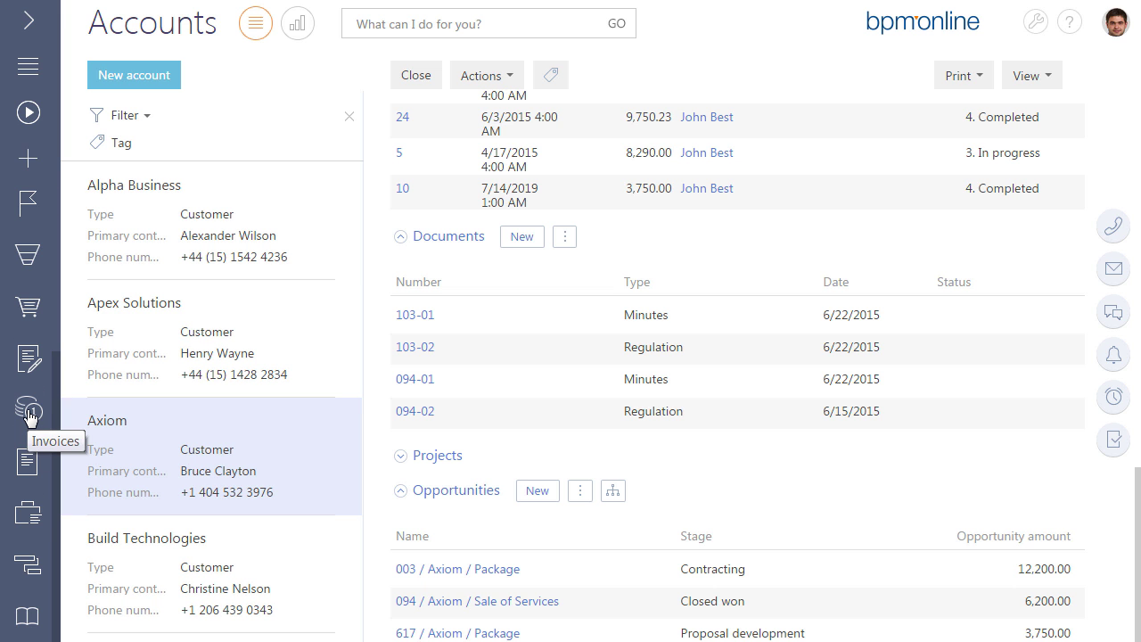
In Invoices, review invoice 095-01's Products tab, then close it.
left_click(29, 412)
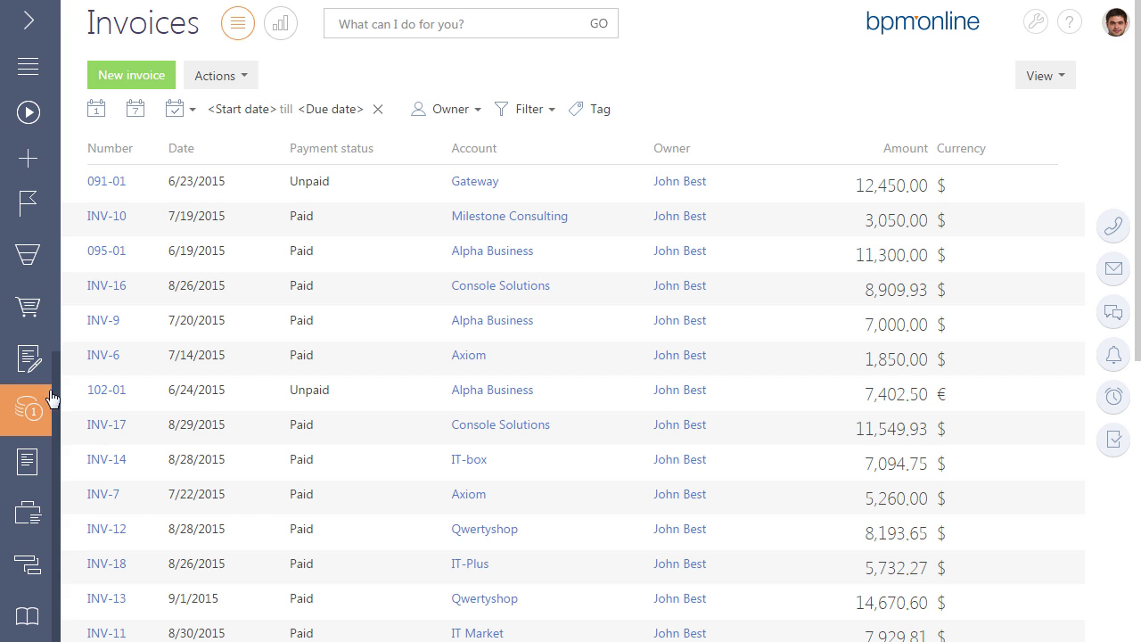
left_click(111, 253)
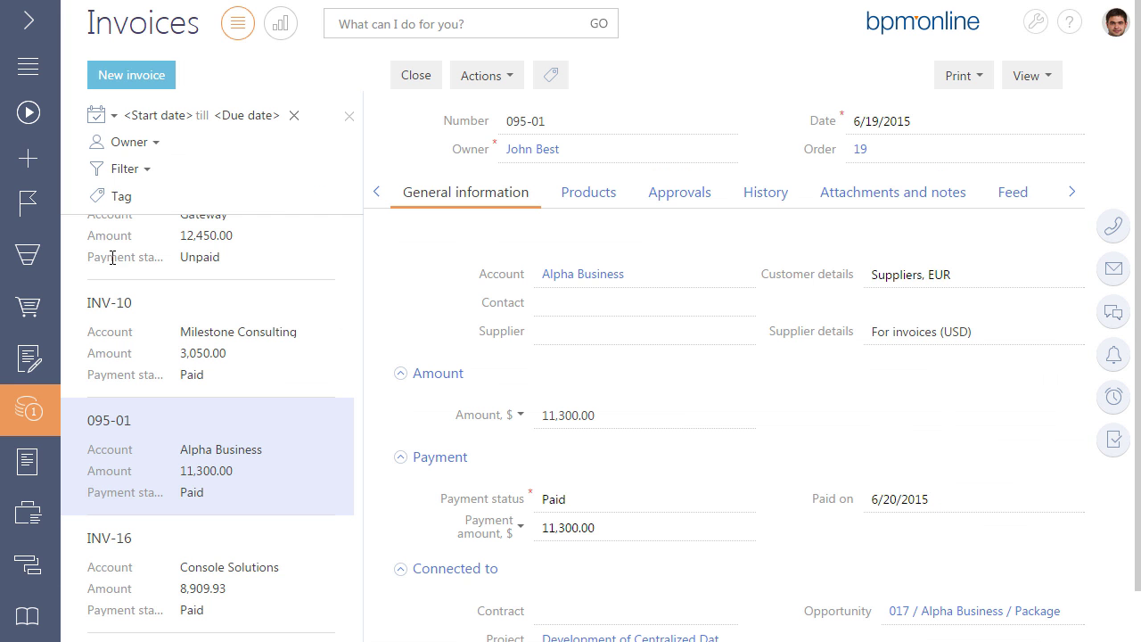
left_click(592, 198)
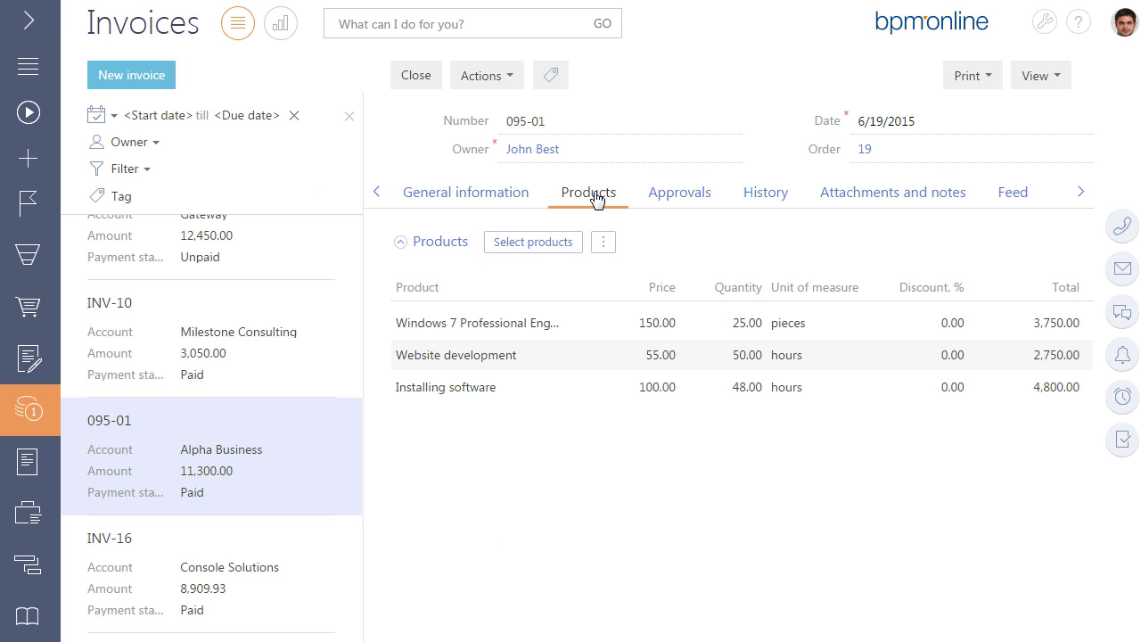
left_click(414, 78)
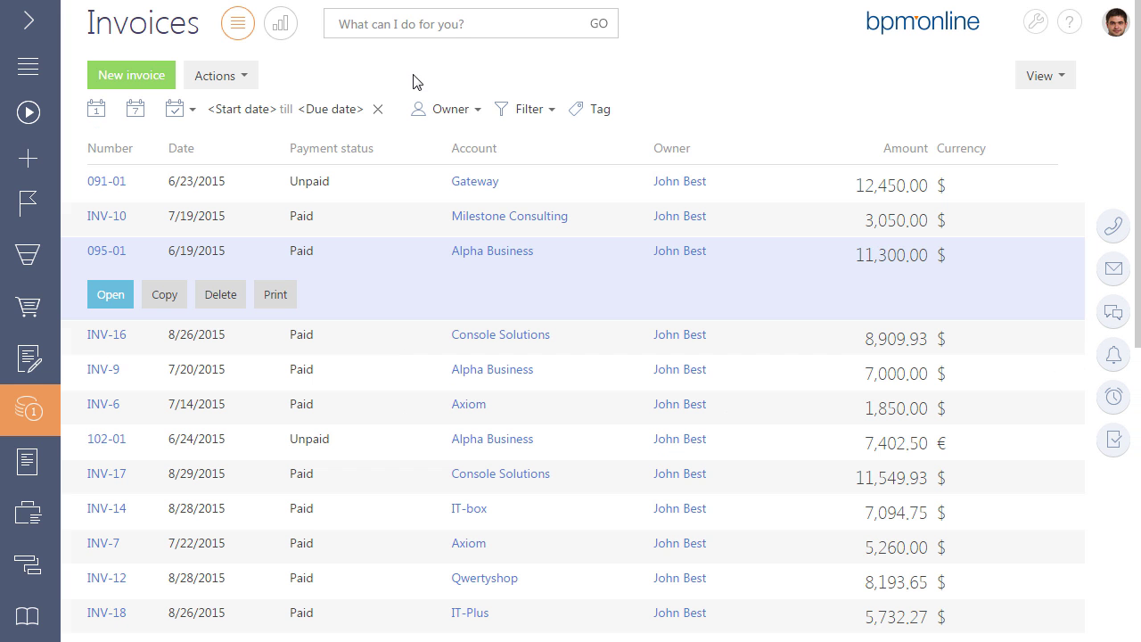
Show the invoice folders and create a new folder named 'Paid motherboards'.
left_click(540, 114)
left_click(555, 178)
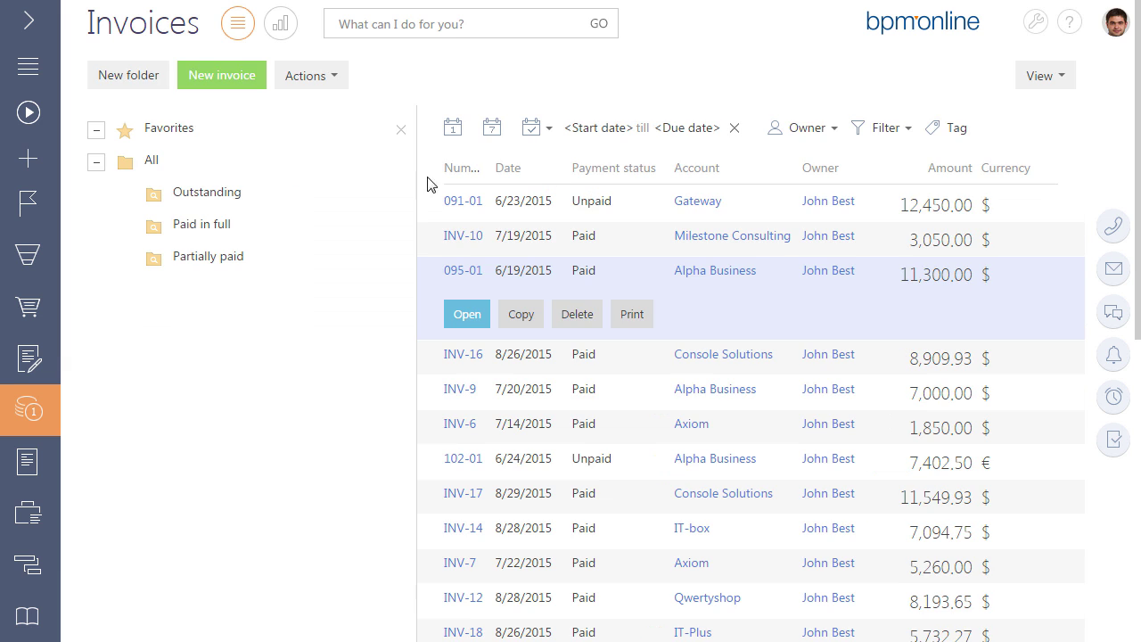
left_click(145, 78)
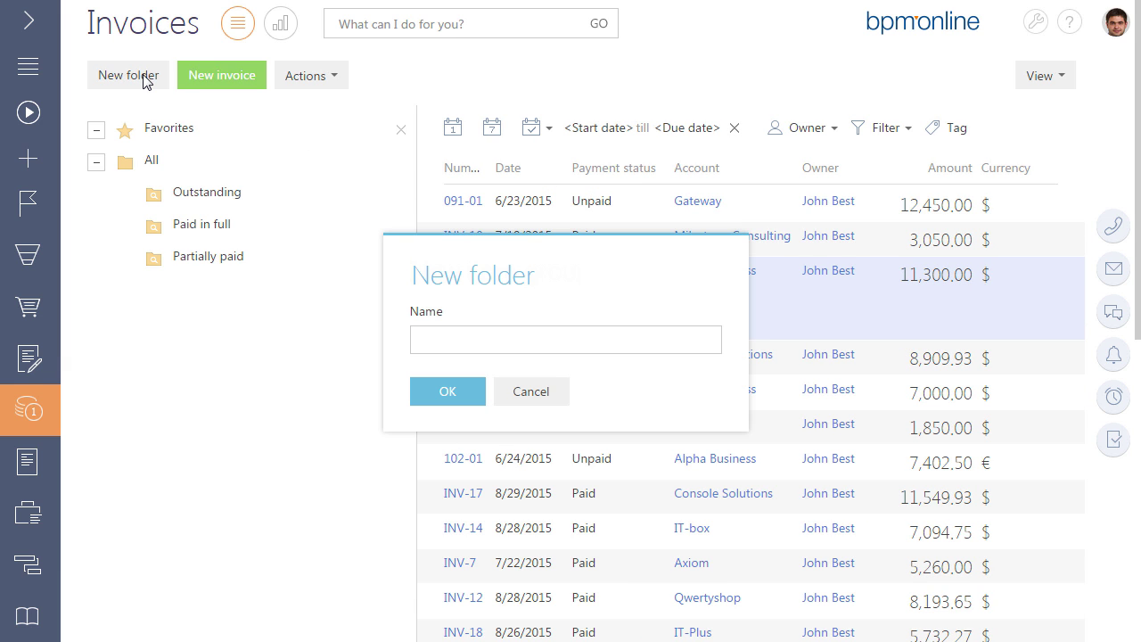
left_click(422, 337)
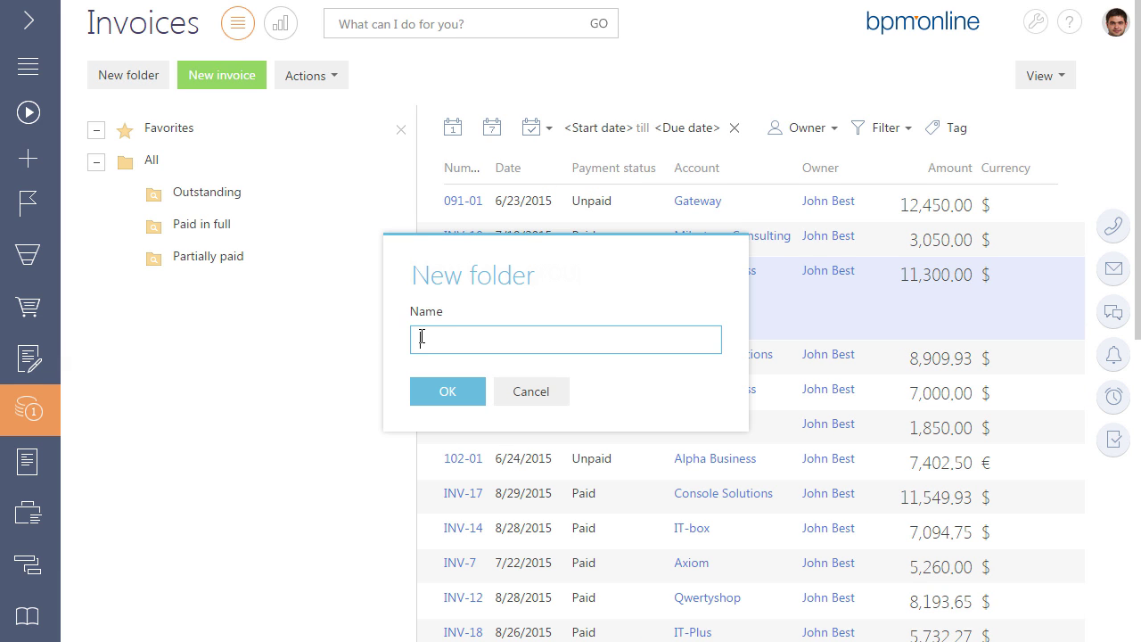
type("Paid motherboards")
left_click(444, 393)
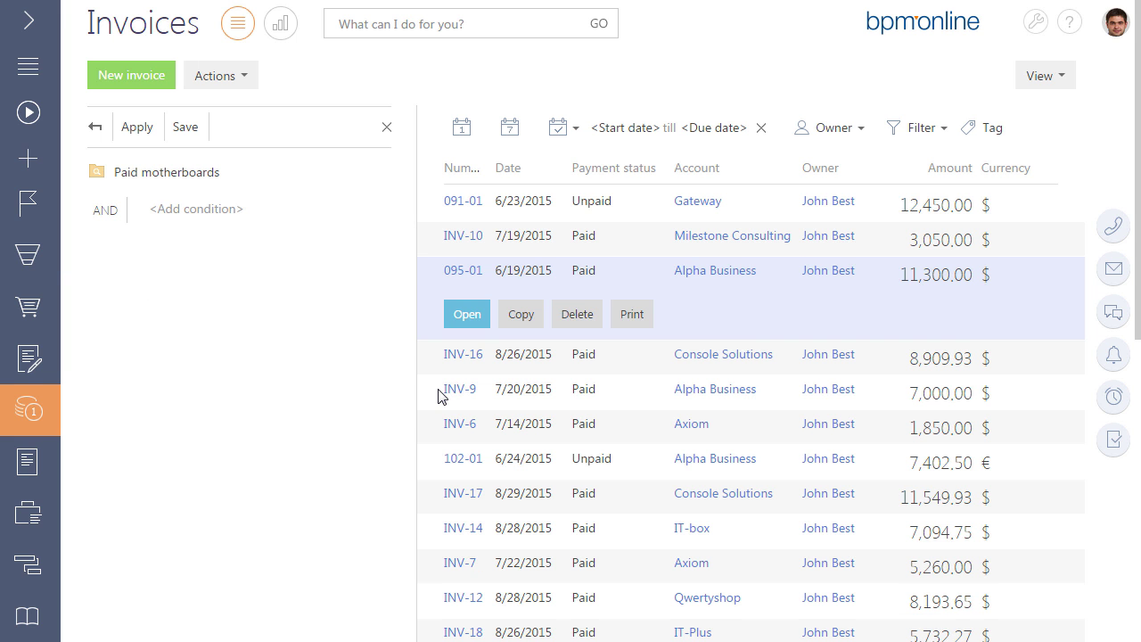
Add a first filter condition and look through the invoice's own columns without choosing one.
left_click(203, 213)
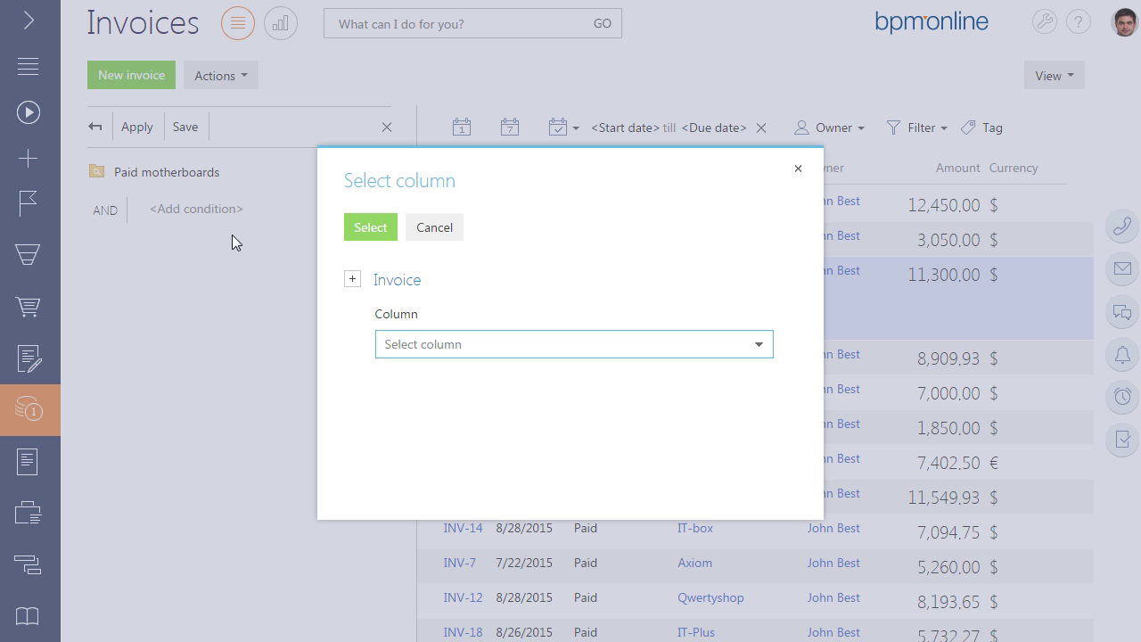
left_click(757, 350)
scroll(762, 398, "down", 4)
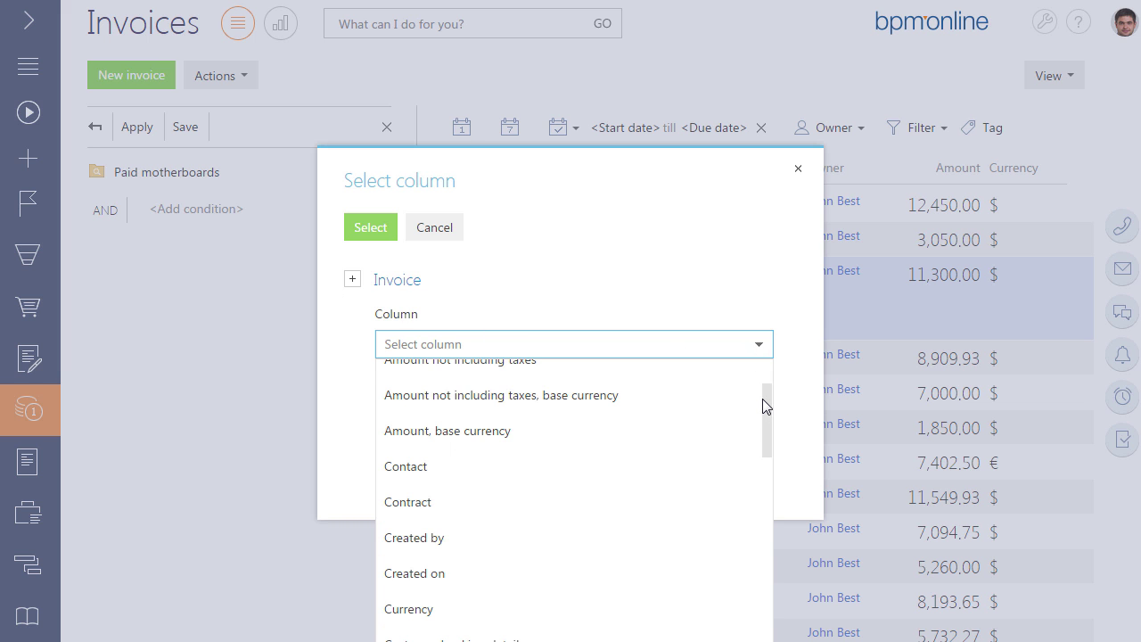
scroll(763, 406, "down", 4)
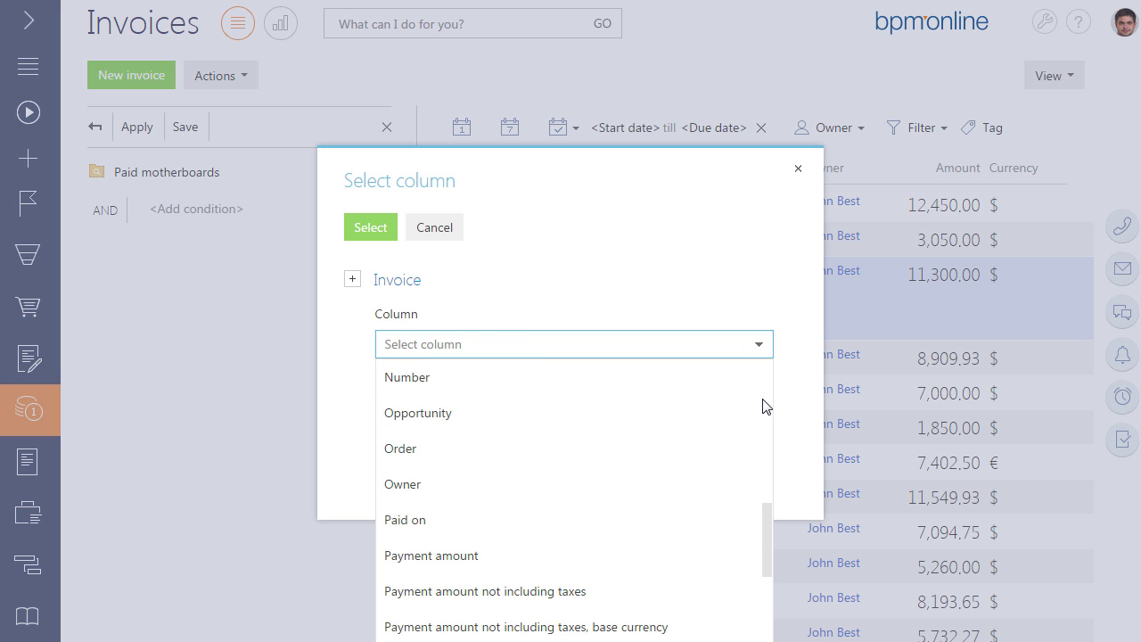
scroll(762, 401, "down", 2)
key("Escape")
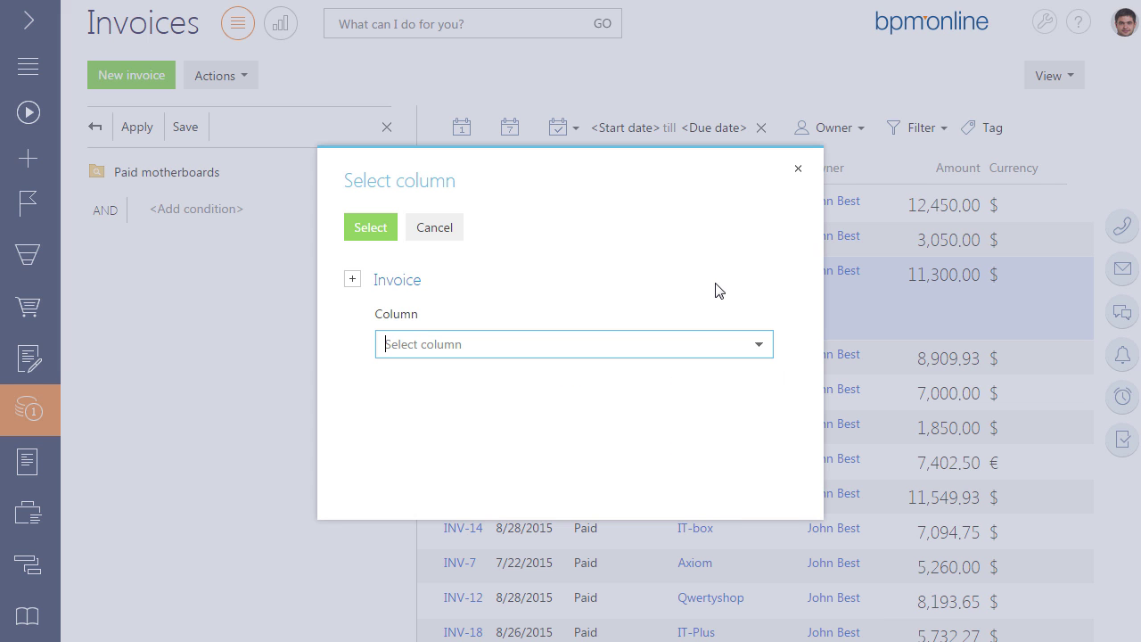
Choose Quantity from the linked Product in invoice object as the condition column.
left_click(353, 280)
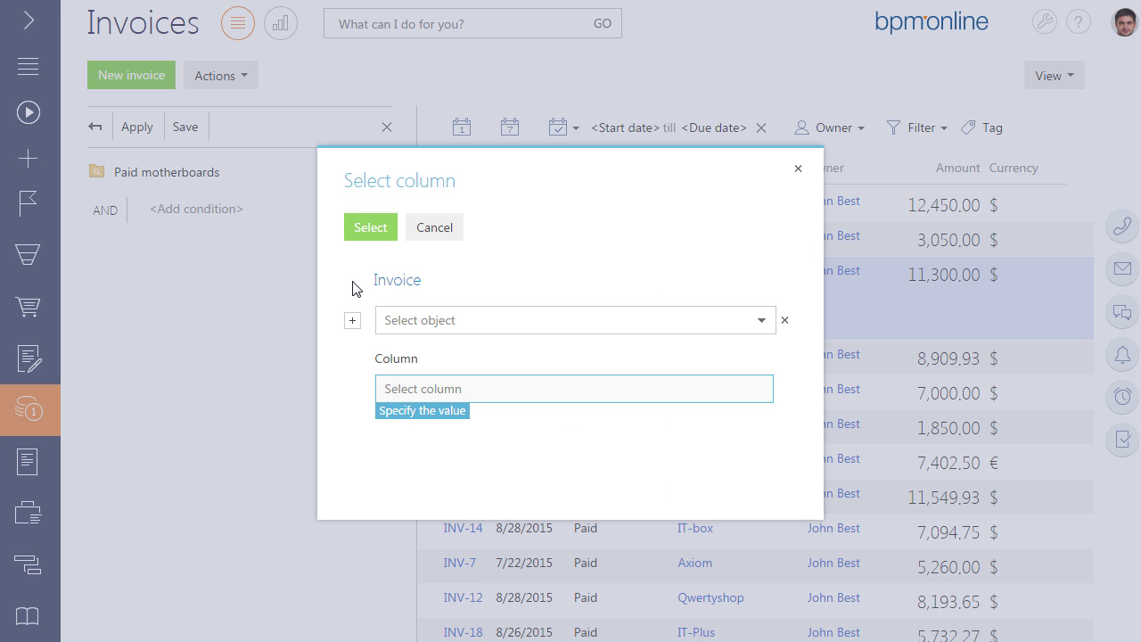
left_click(399, 319)
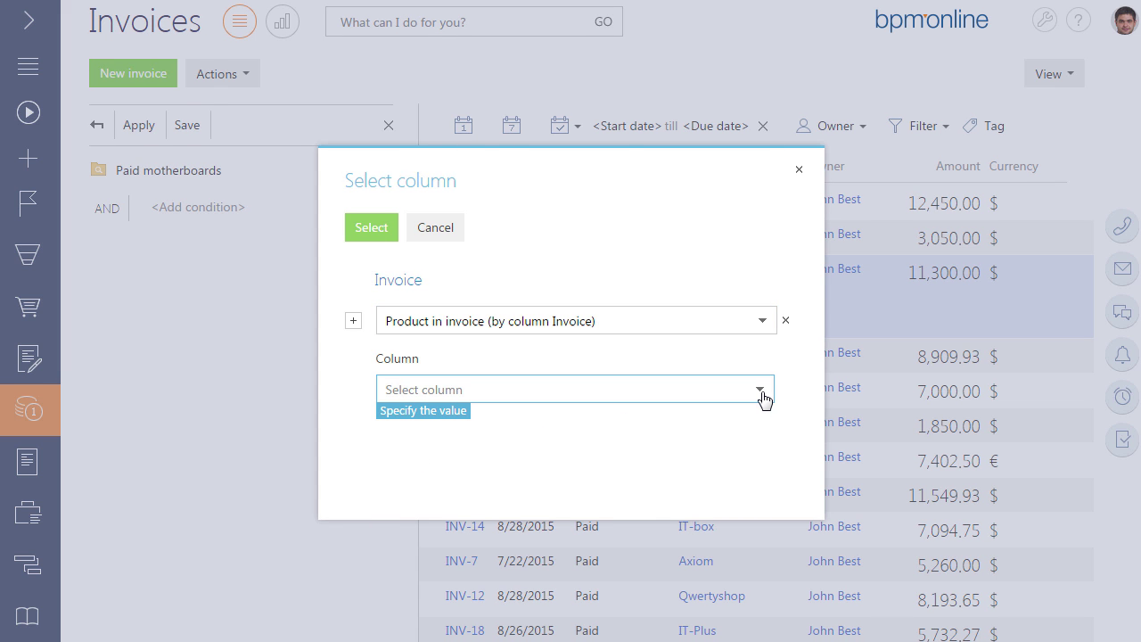
left_click(761, 391)
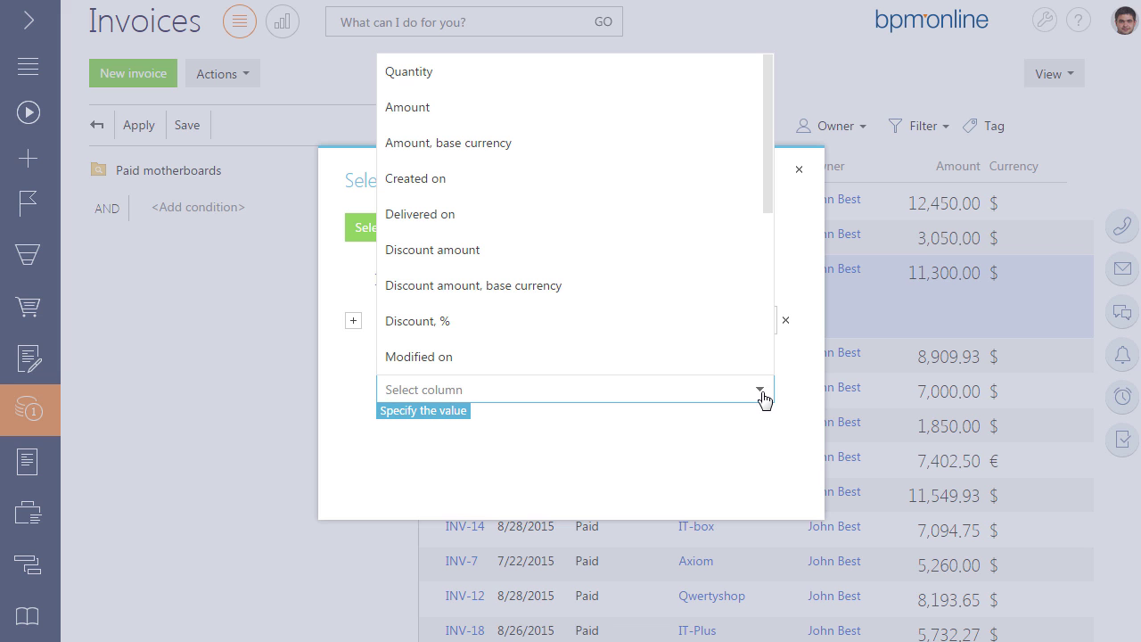
scroll(760, 375, "down", 1)
scroll(763, 373, "up", 1)
left_click(718, 80)
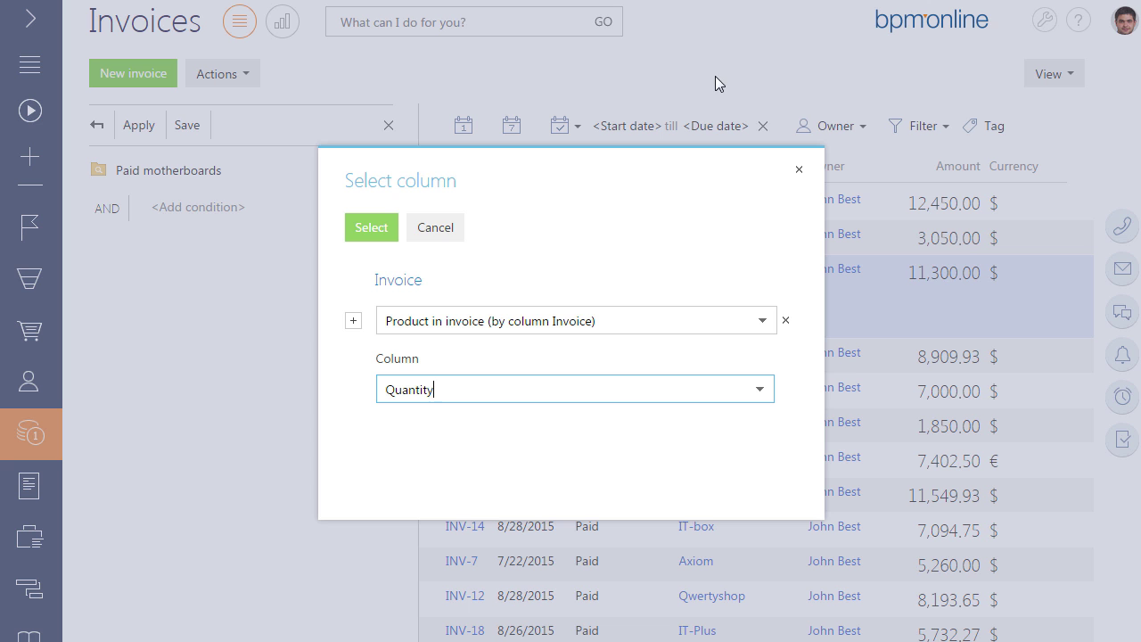
Confirm the Product in invoice condition and change its aggregate from count to exists.
left_click(364, 231)
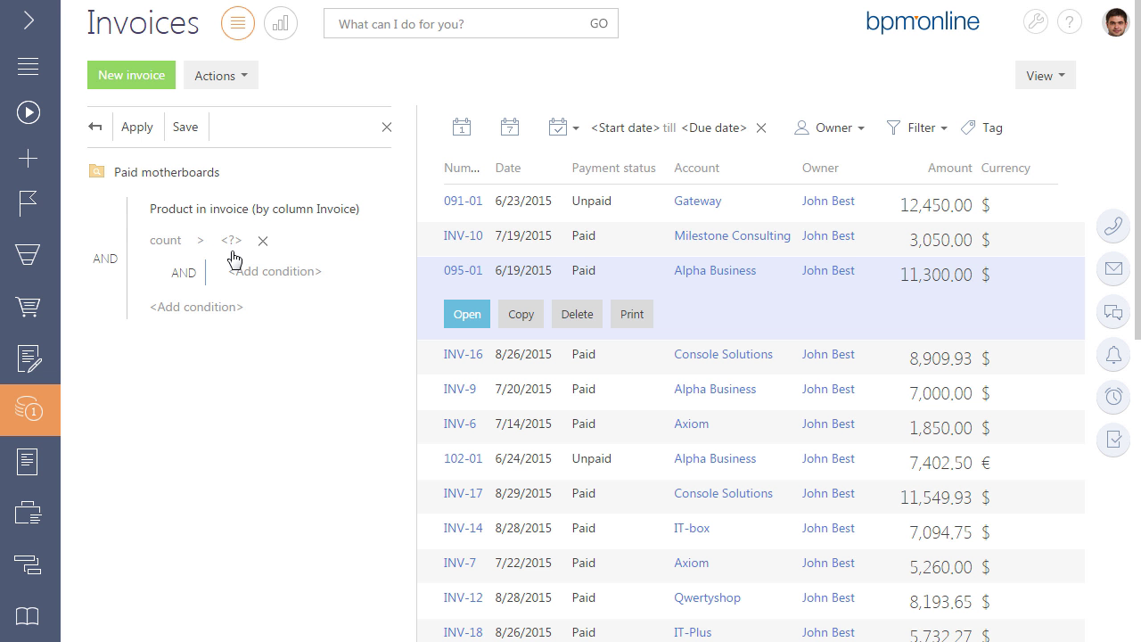
left_click(181, 248)
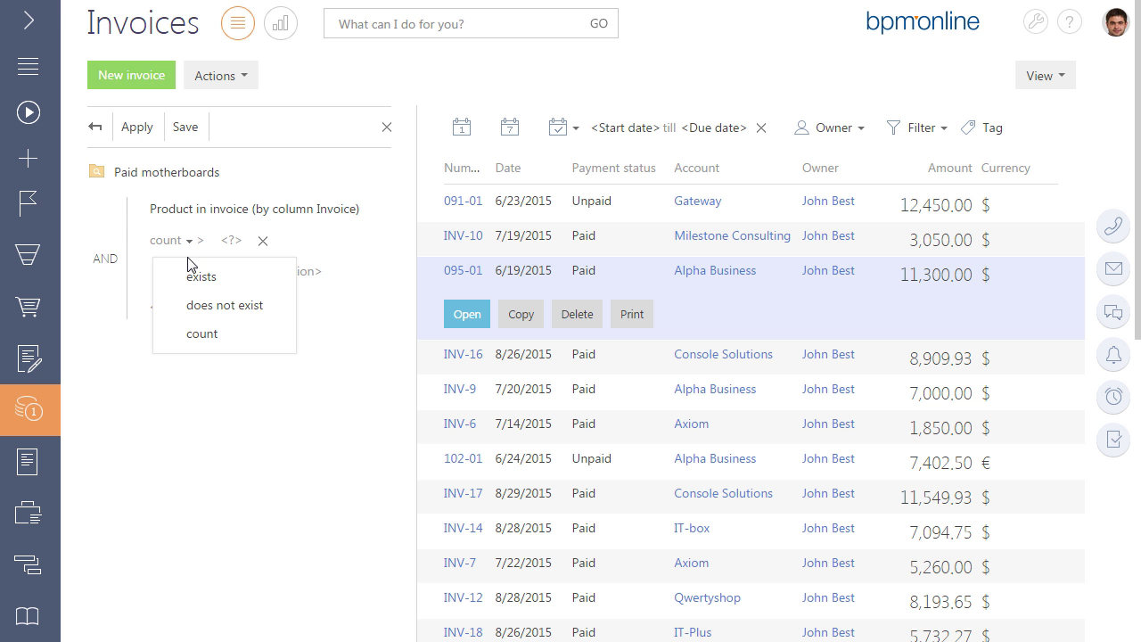
left_click(192, 281)
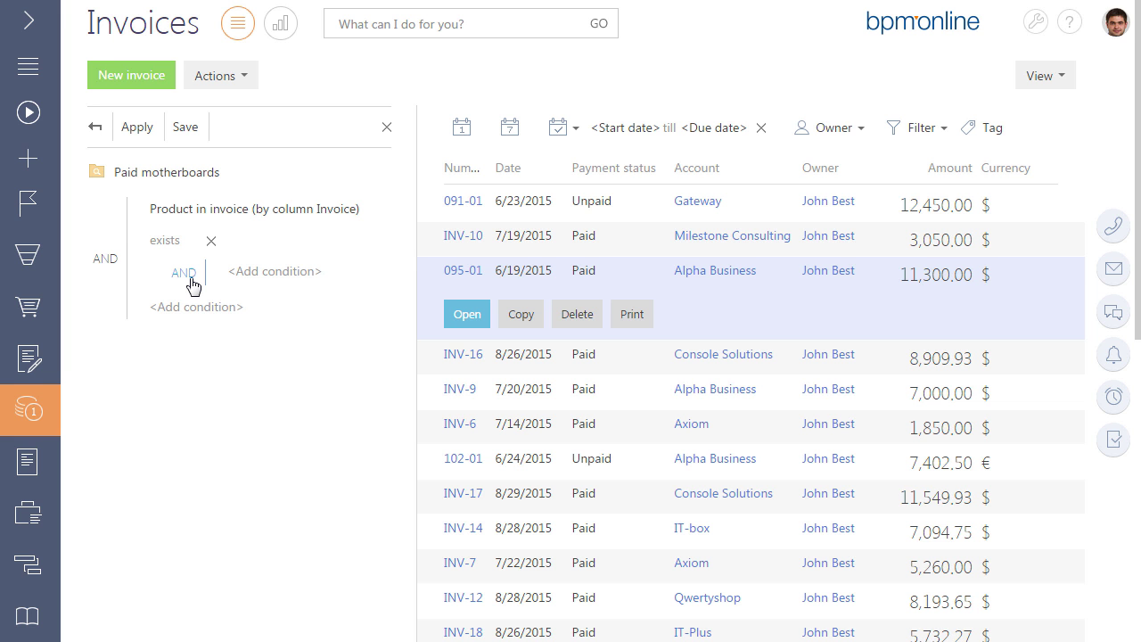
Add a nested Product condition equal to Motherboard Asus P5Q3 DELUXE/WIFI-AP.
left_click(258, 272)
left_click(368, 228)
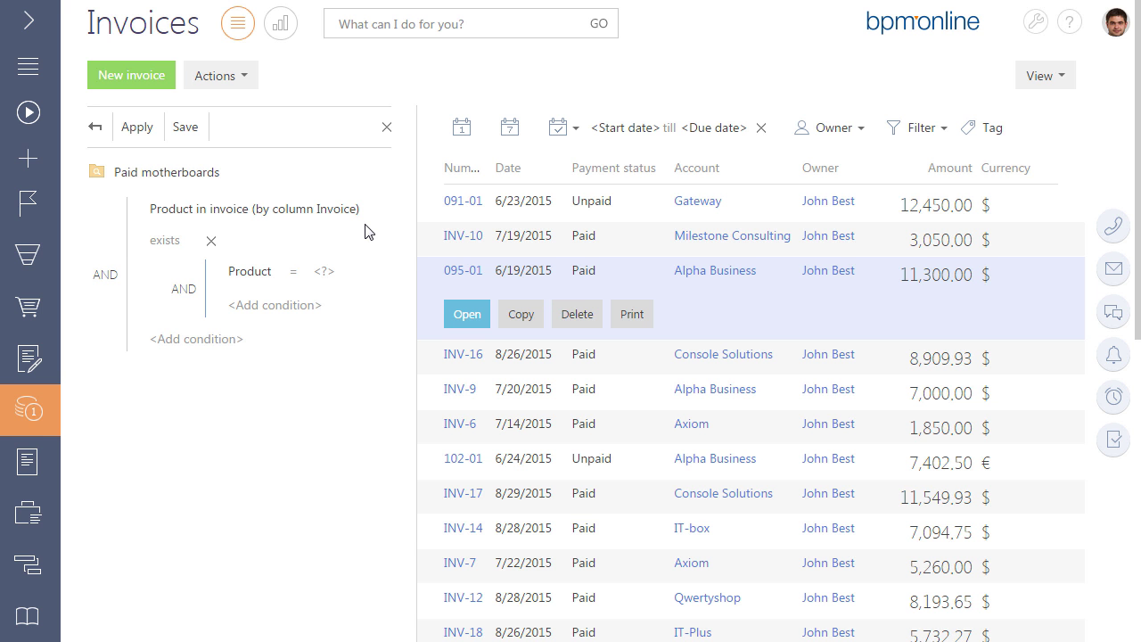
left_click(323, 275)
left_click(243, 289)
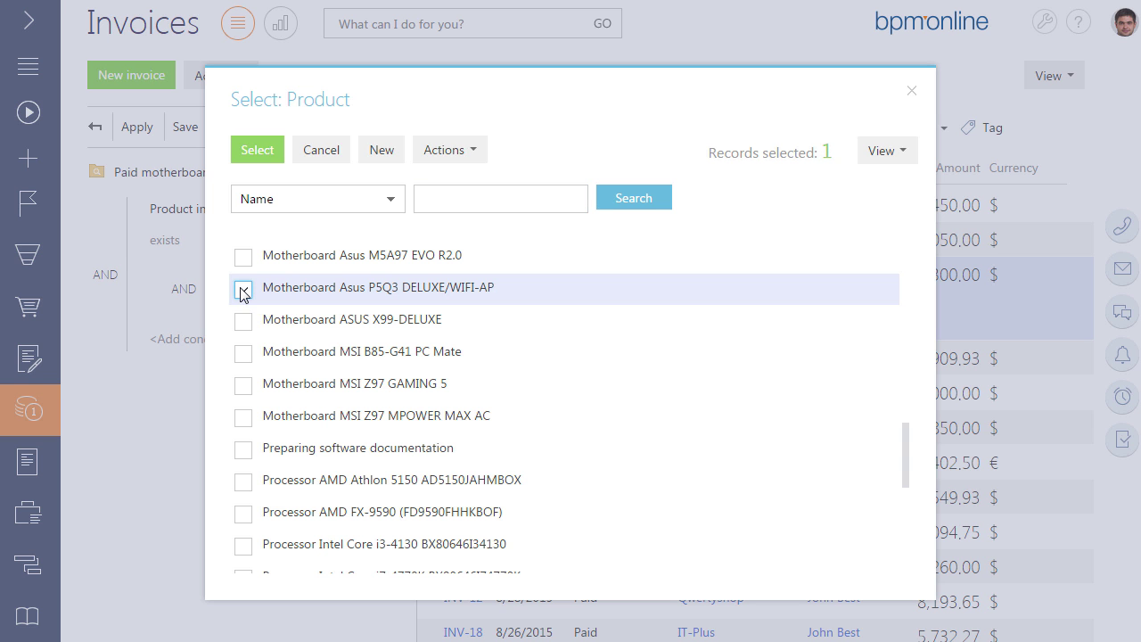
left_click(257, 151)
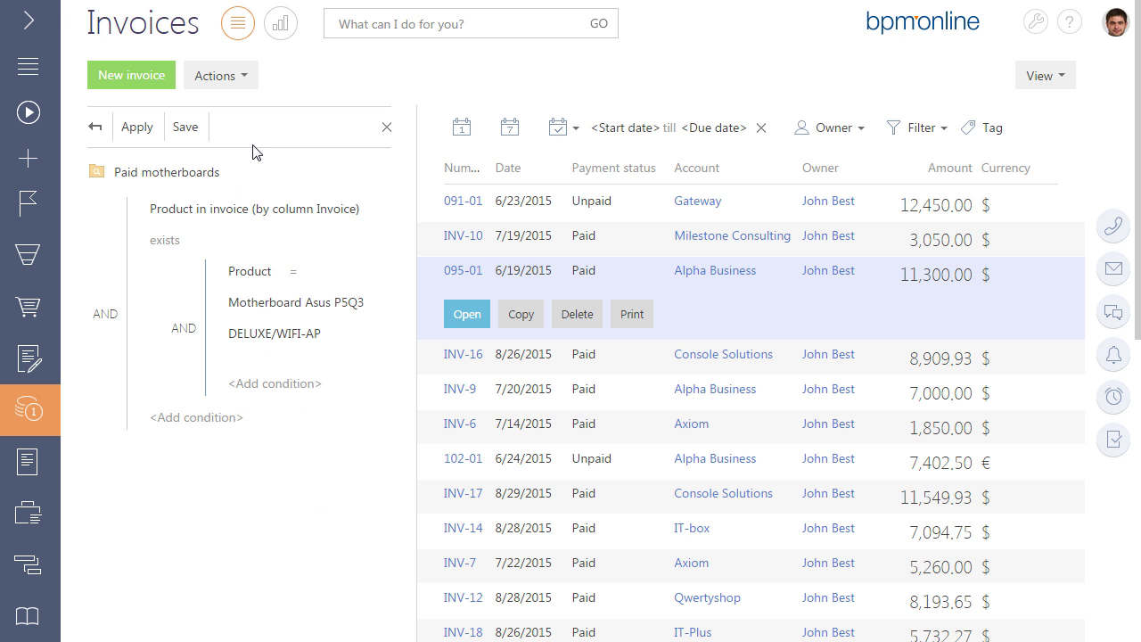
Add a Payment status = Paid condition and save the folder's filter.
left_click(195, 423)
type("Pa")
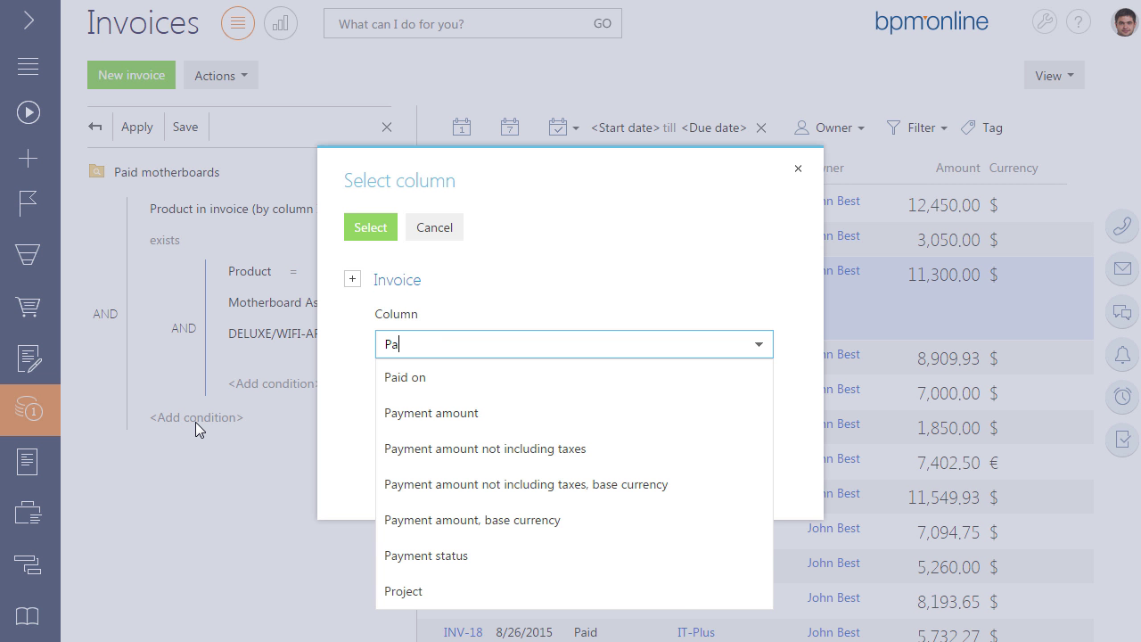
type("ym")
key("Down")
key("Down")
key("Down")
key("Down")
key("Down")
key("Return")
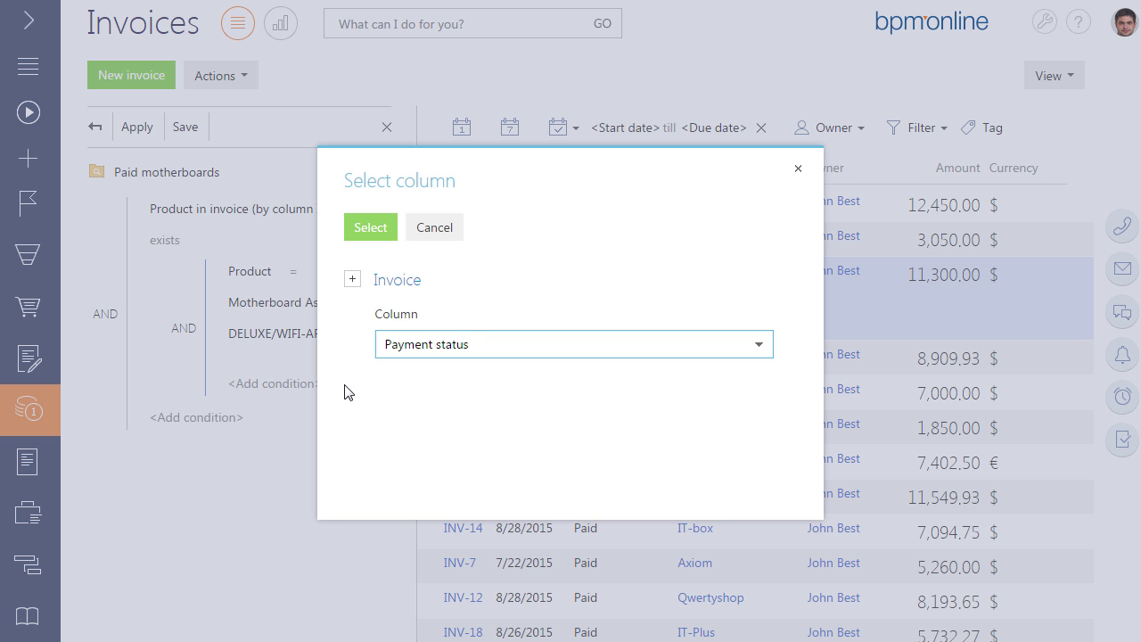
left_click(367, 230)
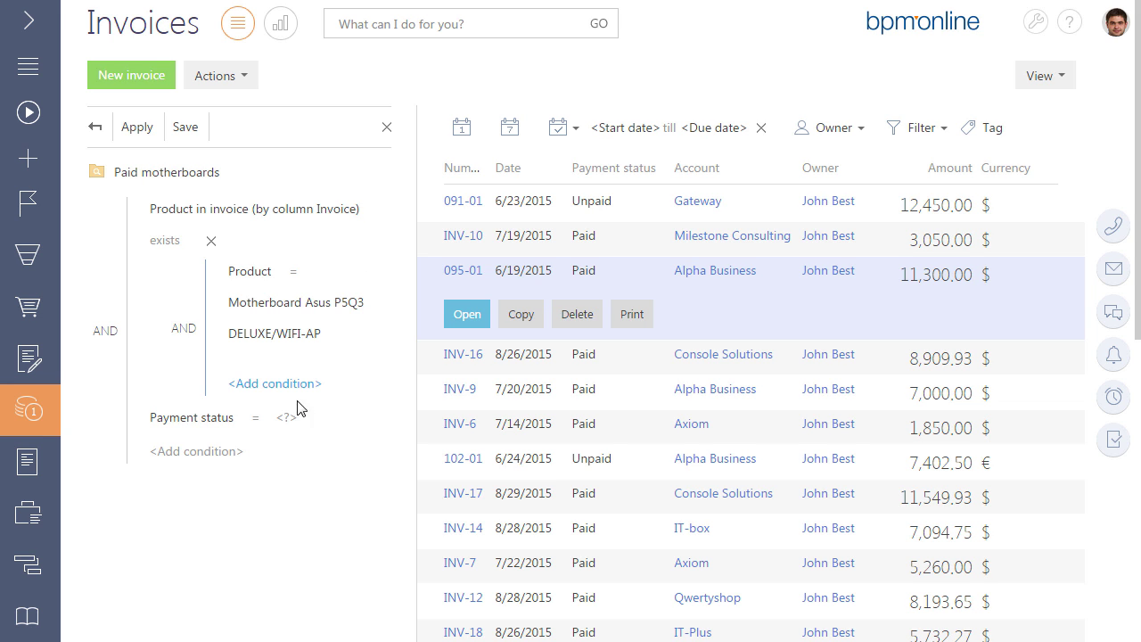
left_click(286, 418)
left_click(244, 357)
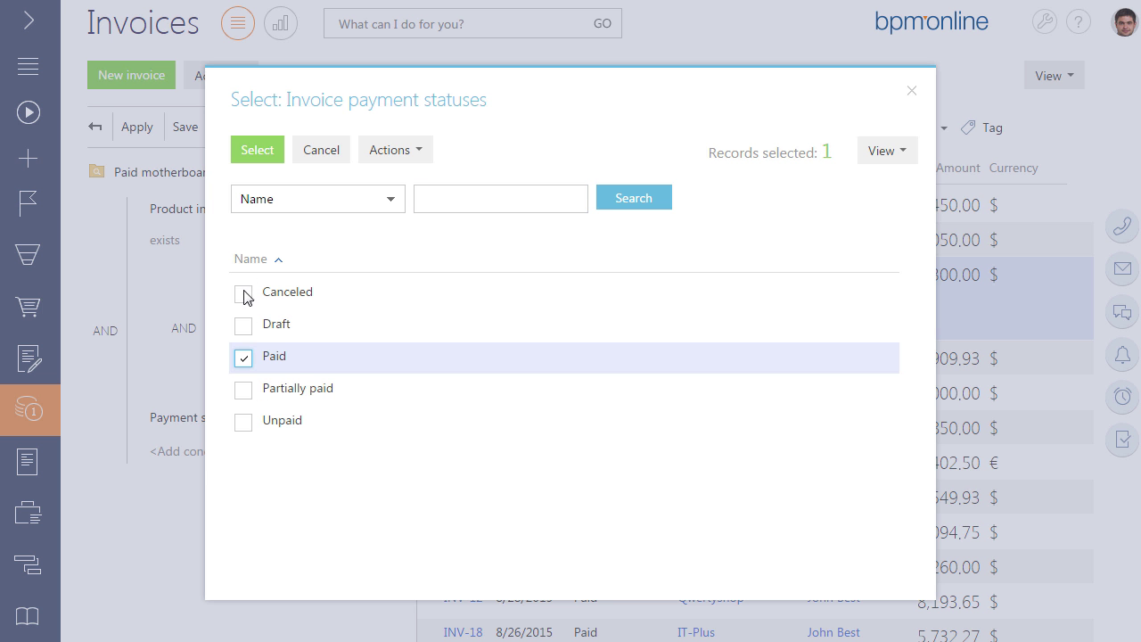
left_click(258, 158)
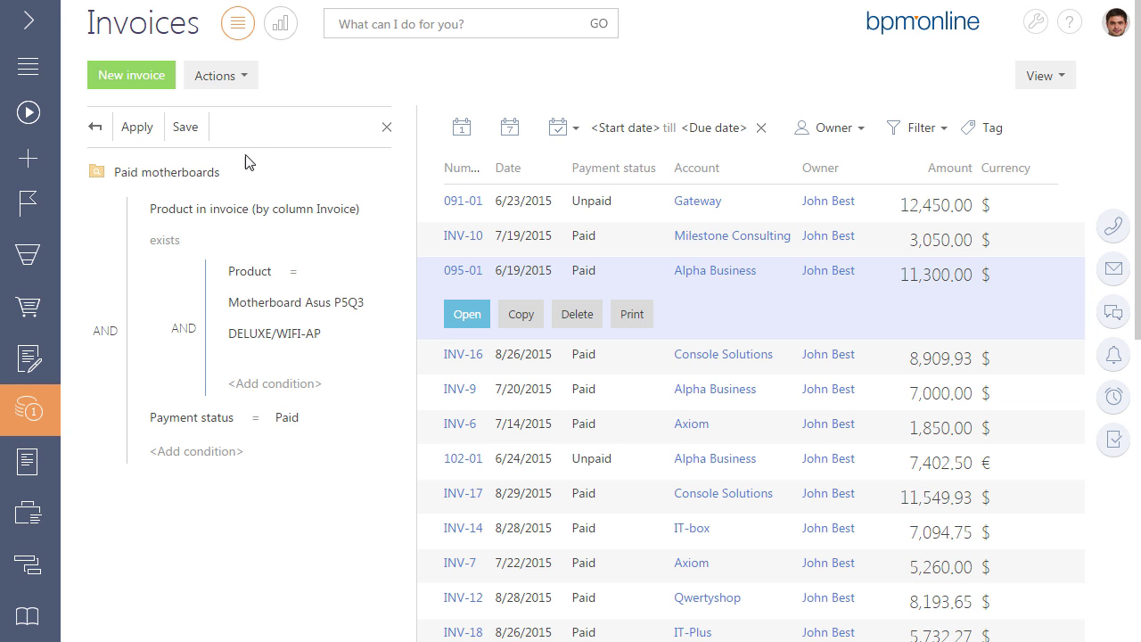
left_click(186, 129)
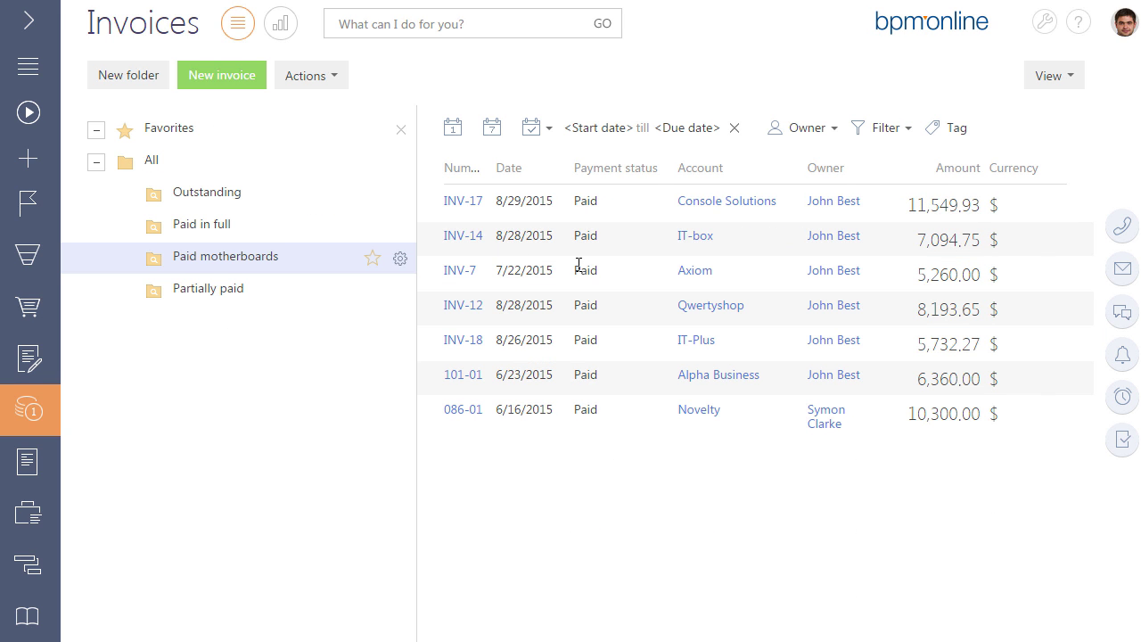
Check INV-7's products for the Asus P5Q3 motherboard, then open the Paid motherboards folder options.
left_click(610, 275)
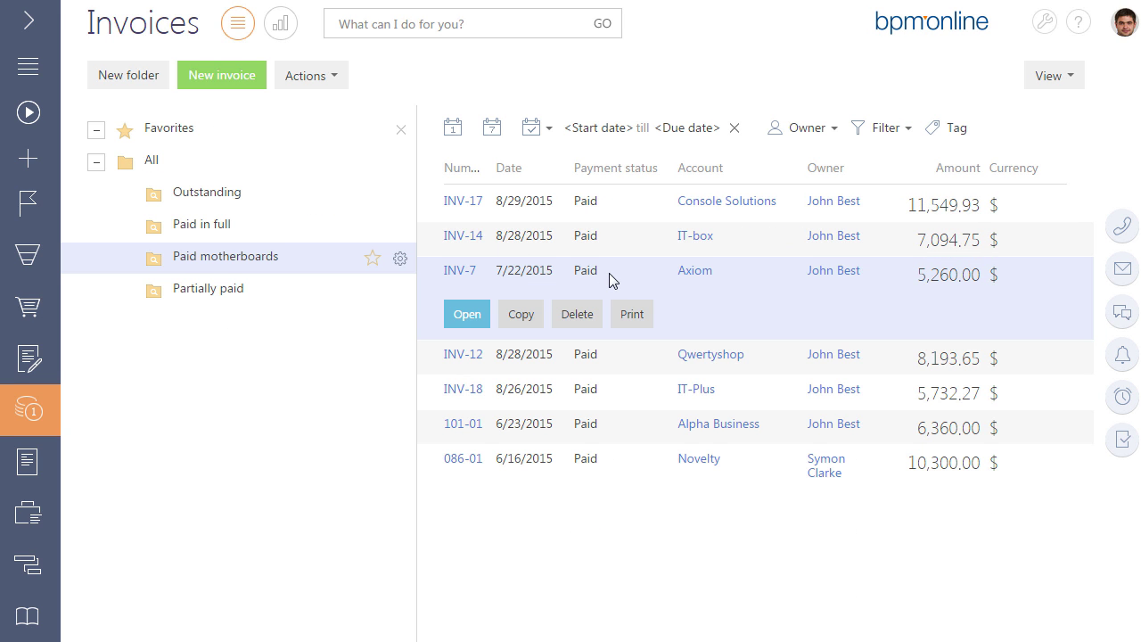
left_click(473, 314)
left_click(589, 205)
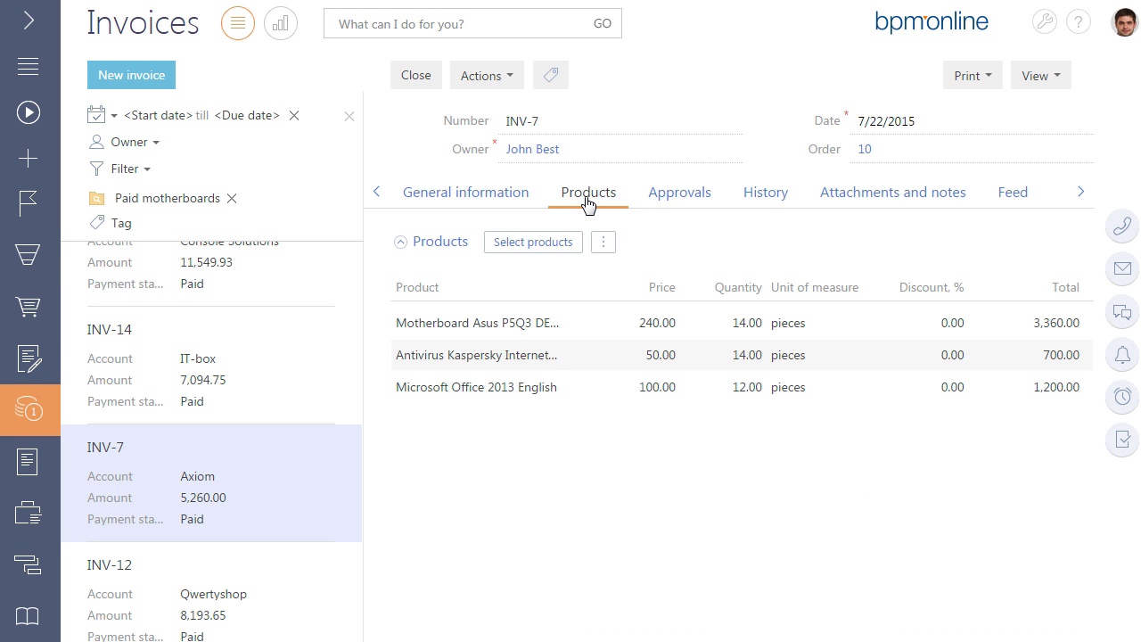
left_click(419, 76)
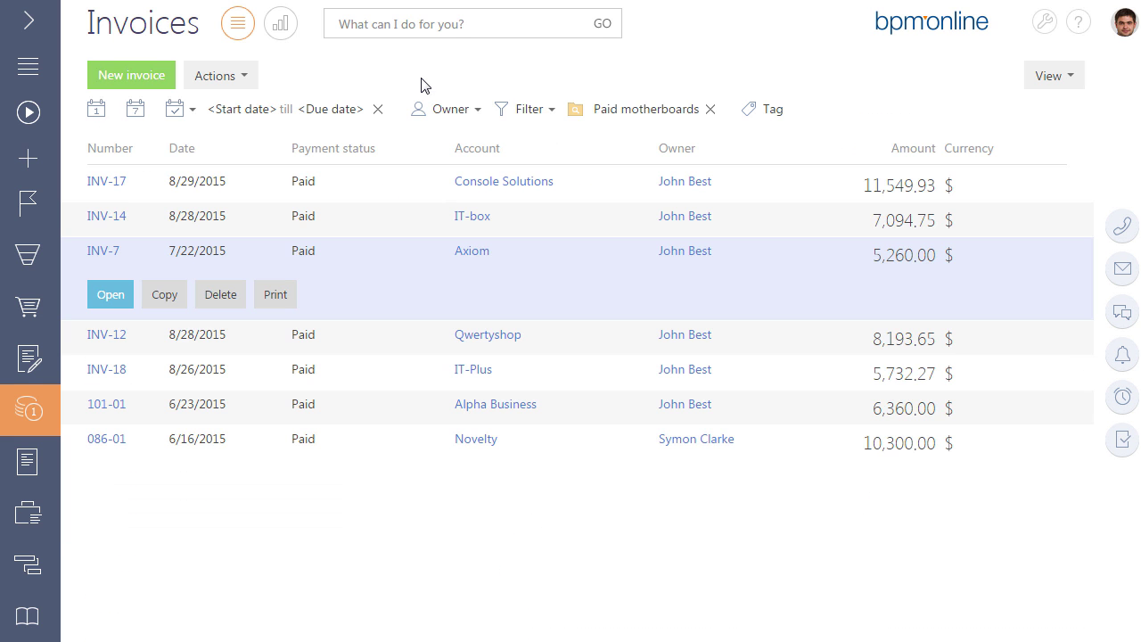
left_click(670, 119)
Add a Quantity greater than 10 condition inside the Product in invoice group.
left_click(630, 172)
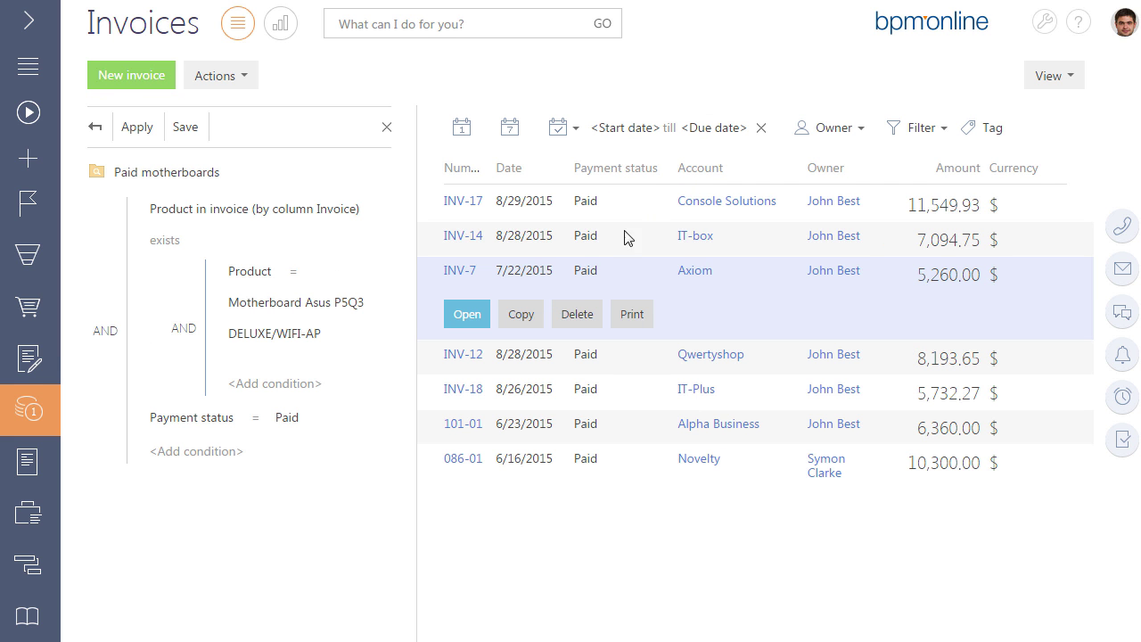
left_click(312, 390)
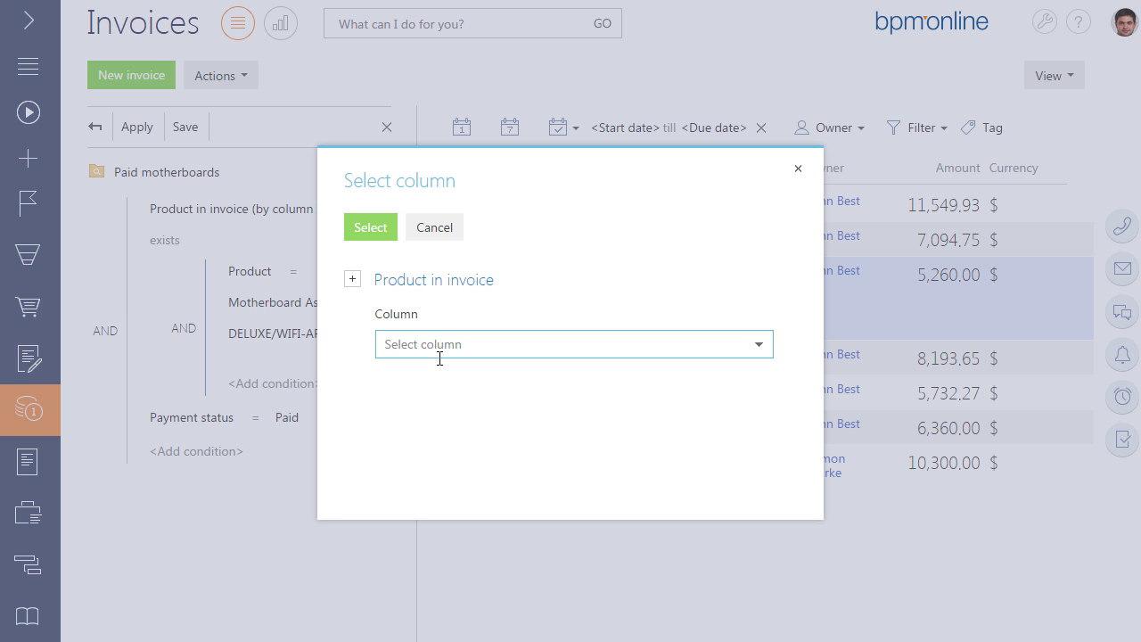
type("Qu")
left_click(449, 376)
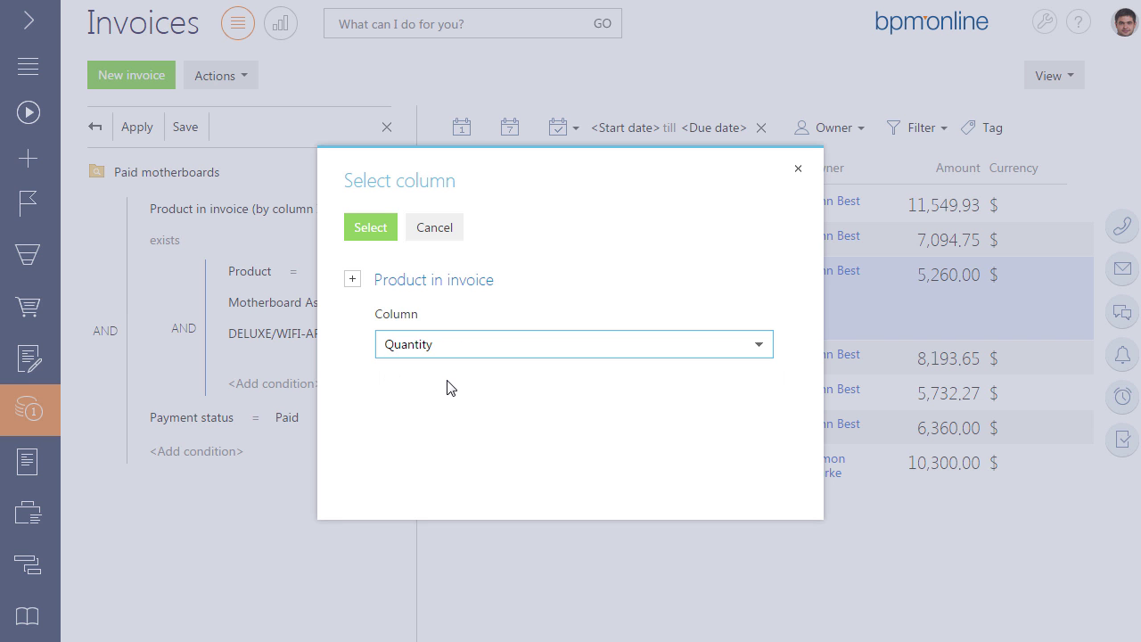
left_click(378, 225)
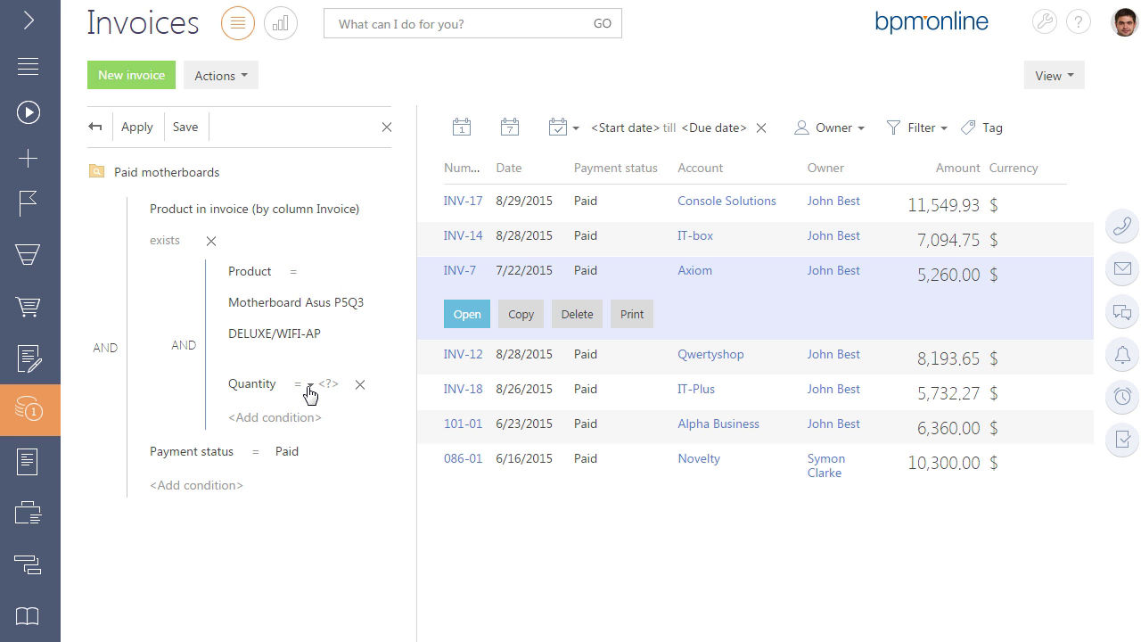
left_click(309, 385)
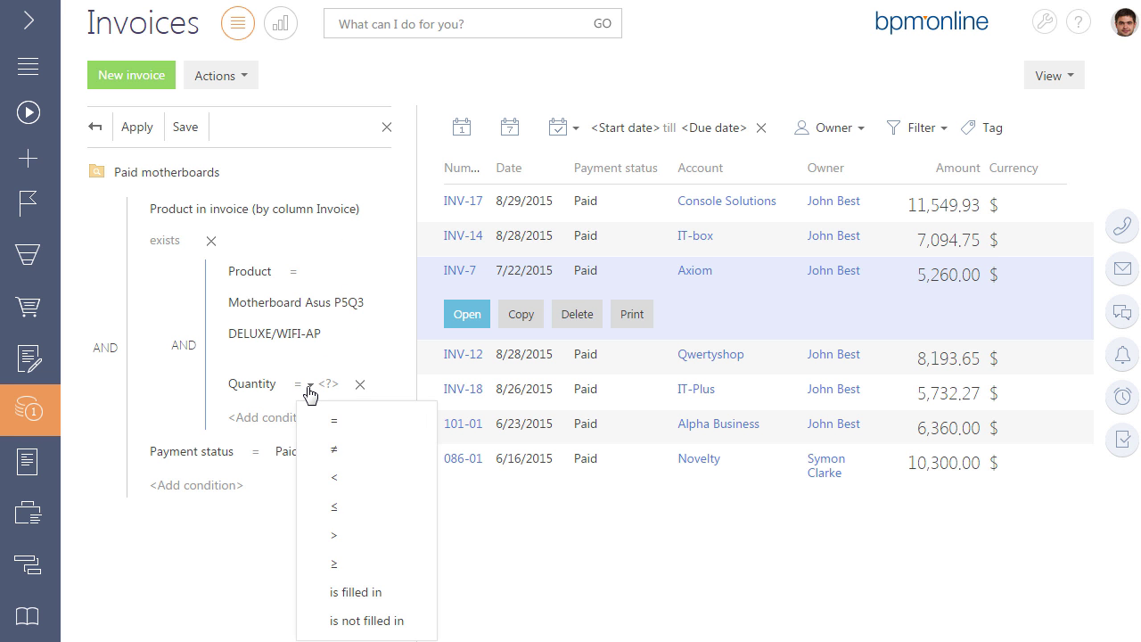
left_click(331, 535)
left_click(329, 385)
type("10")
left_click(239, 433)
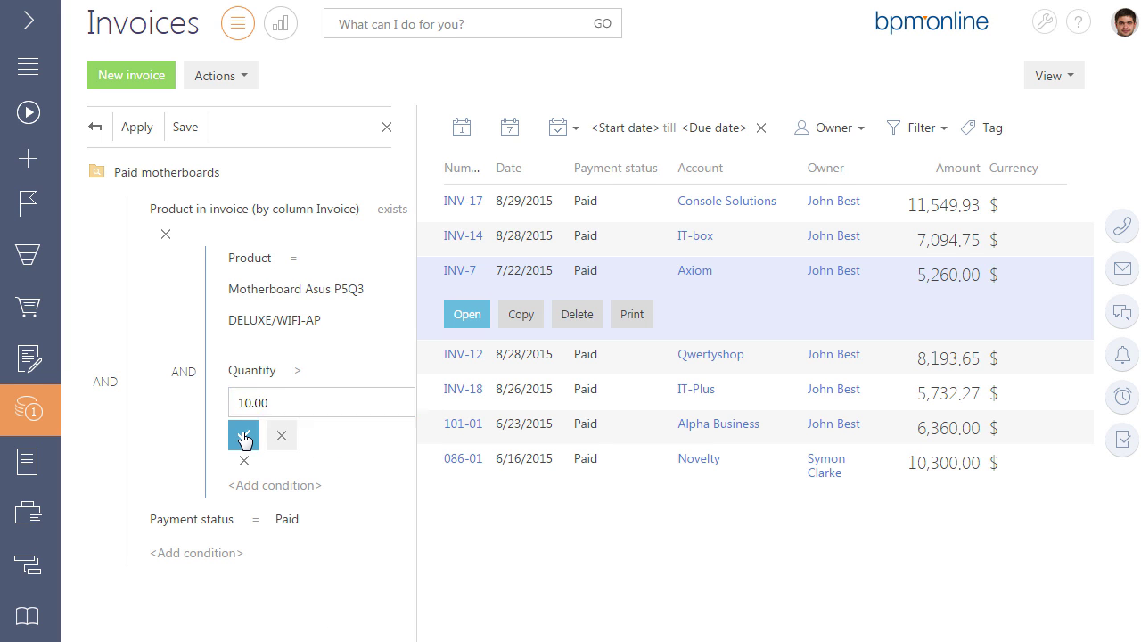
Apply the updated filter and review the product lines of invoice INV-7.
left_click(134, 128)
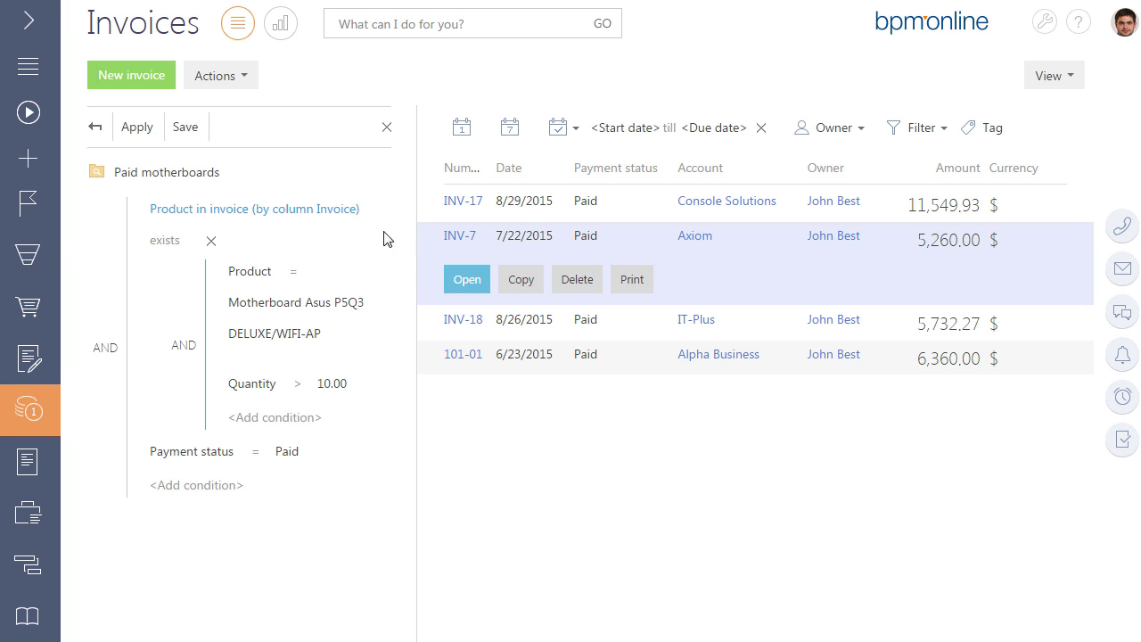
left_click(466, 279)
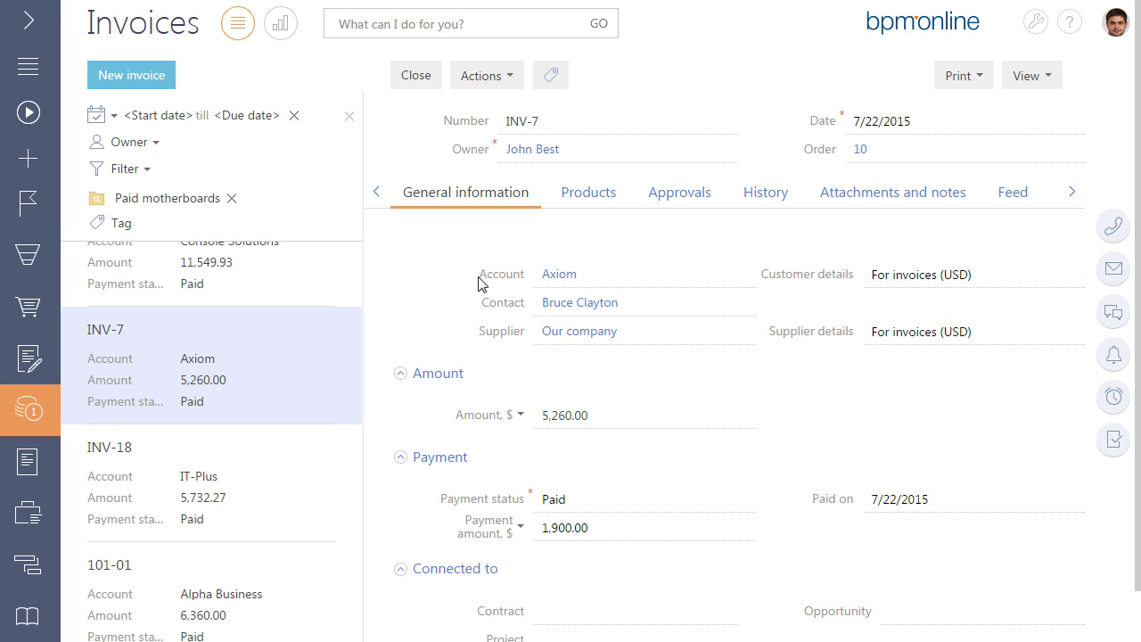
left_click(616, 194)
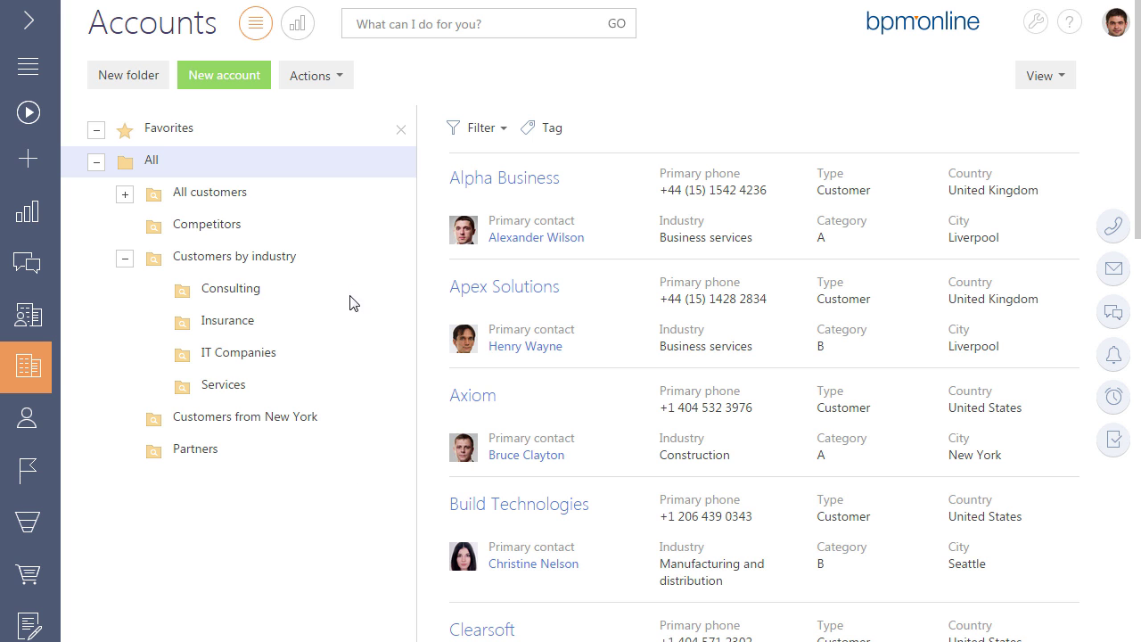
Star the Competitors and Customers from New York folders, then unstar Customers from New York under Favorites.
left_click(327, 236)
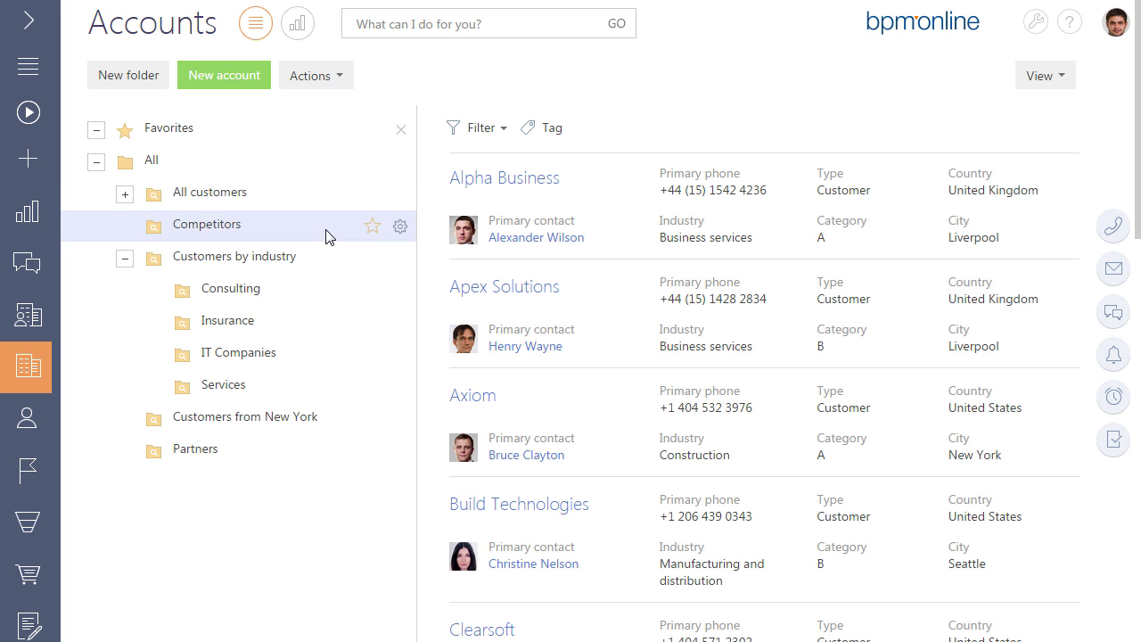
left_click(372, 228)
left_click(355, 457)
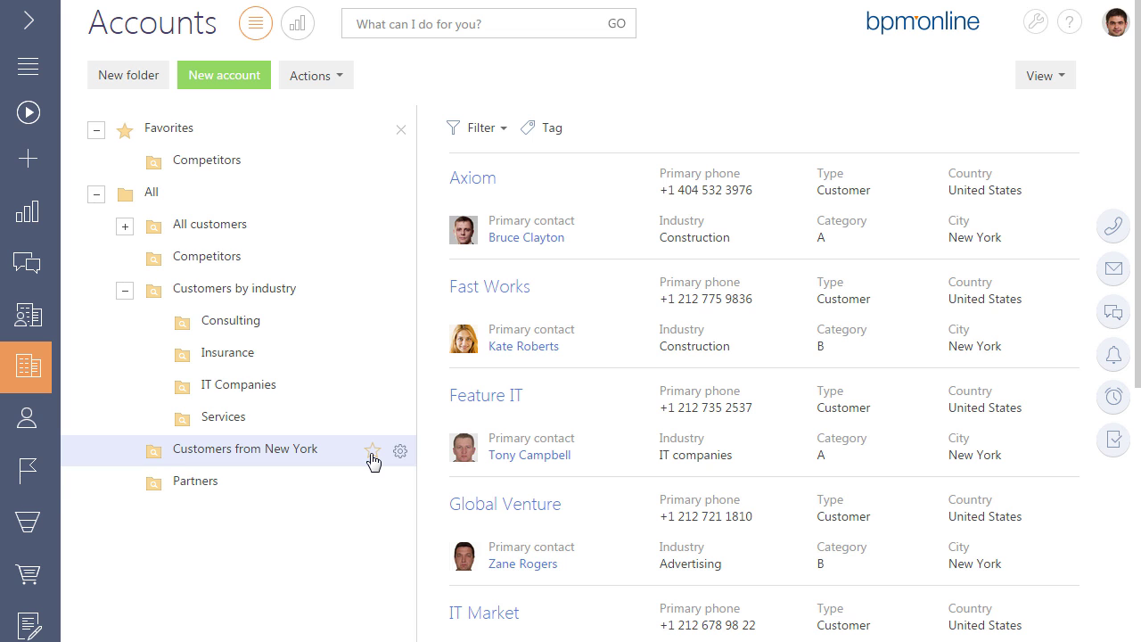
left_click(372, 453)
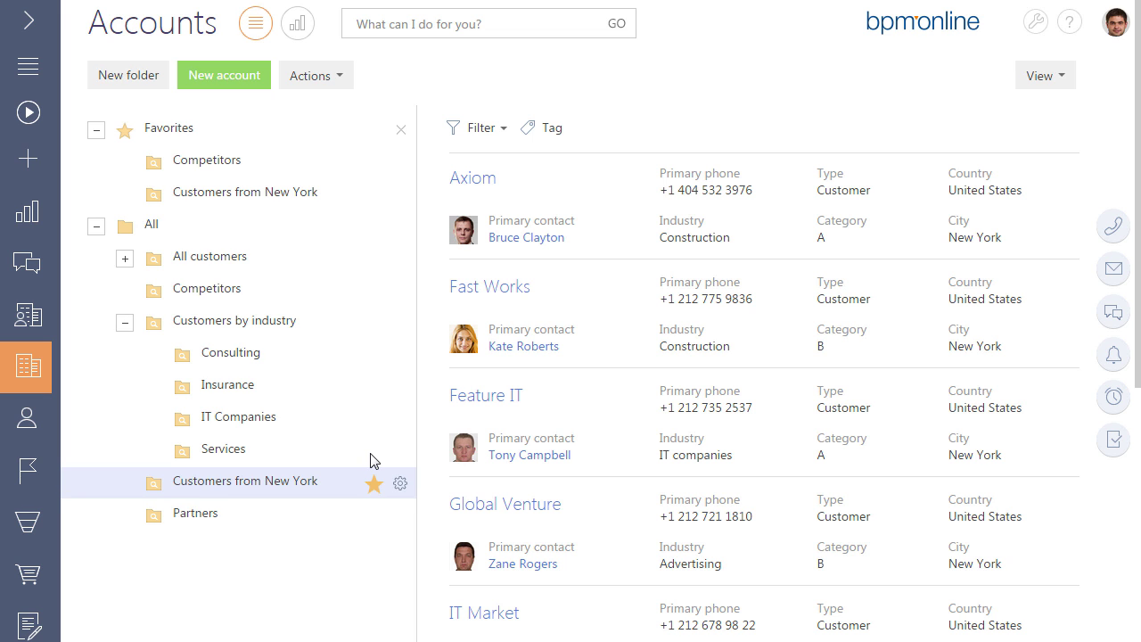
left_click(347, 197)
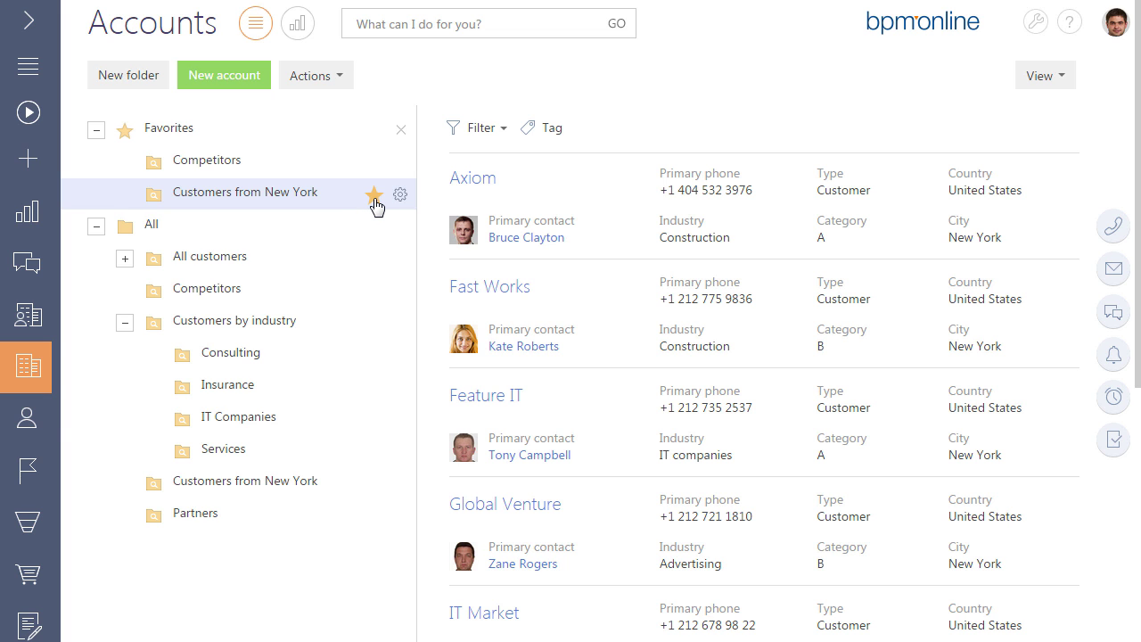
left_click(375, 198)
Re-show the account folder panel and expand All customers and Customers by industry.
left_click(402, 131)
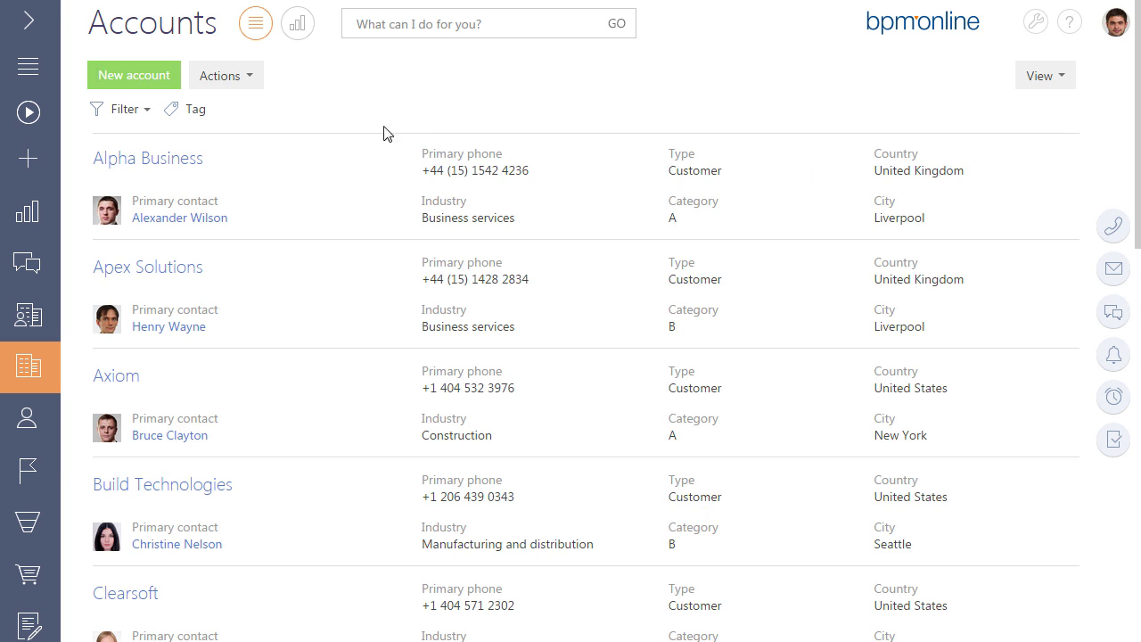
left_click(138, 113)
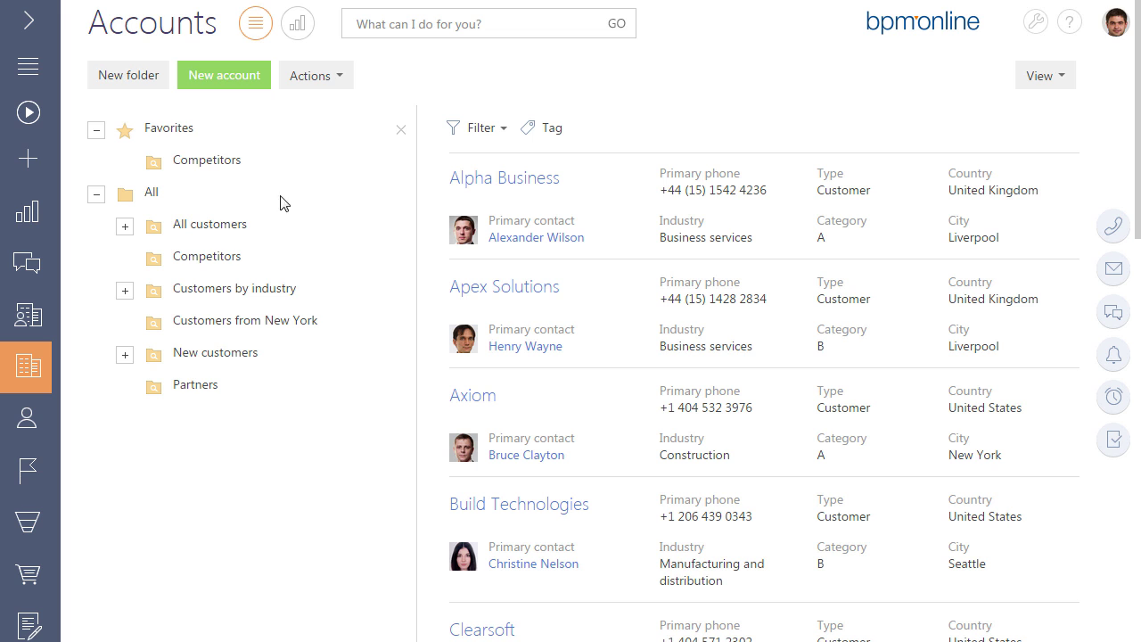
left_click(125, 228)
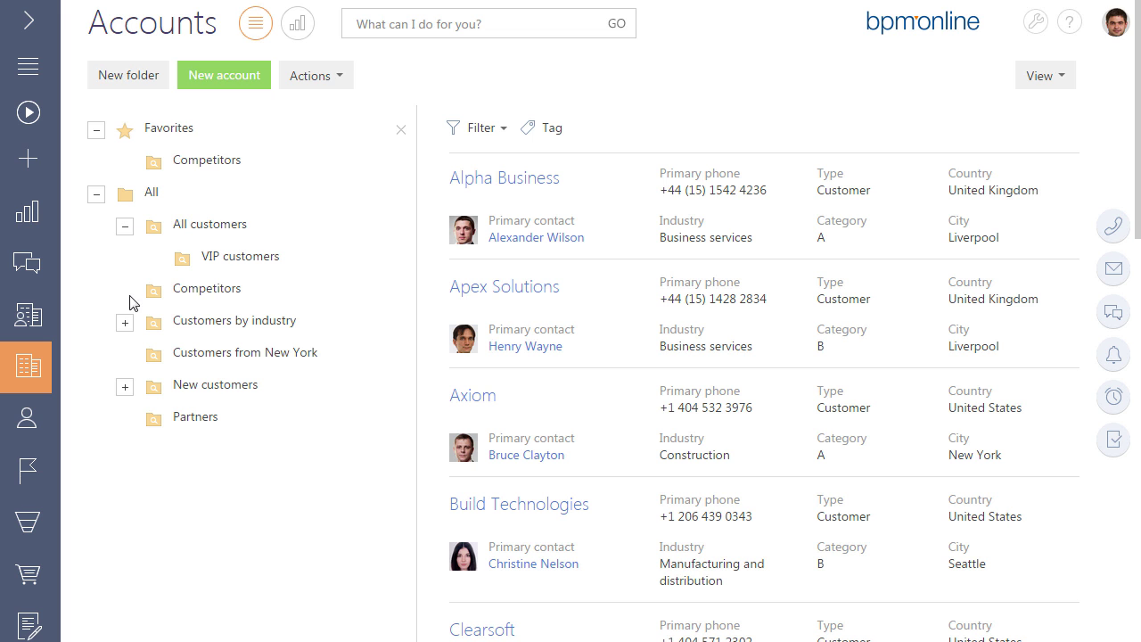
left_click(126, 328)
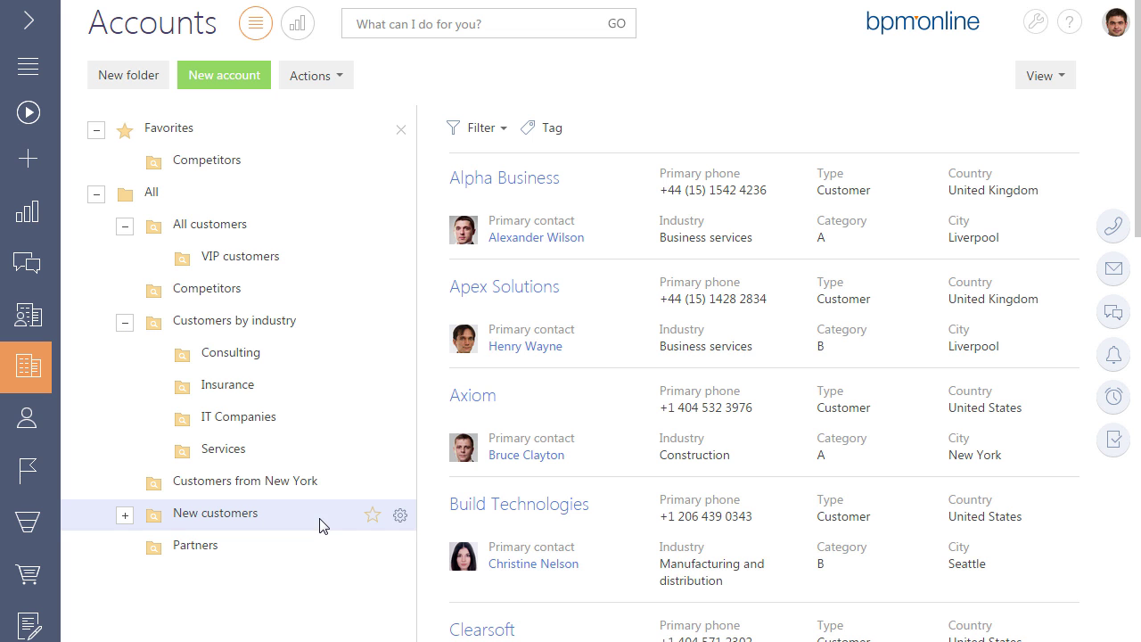
Move the New customers folder into All customers, then collapse both folder nodes.
left_click(400, 517)
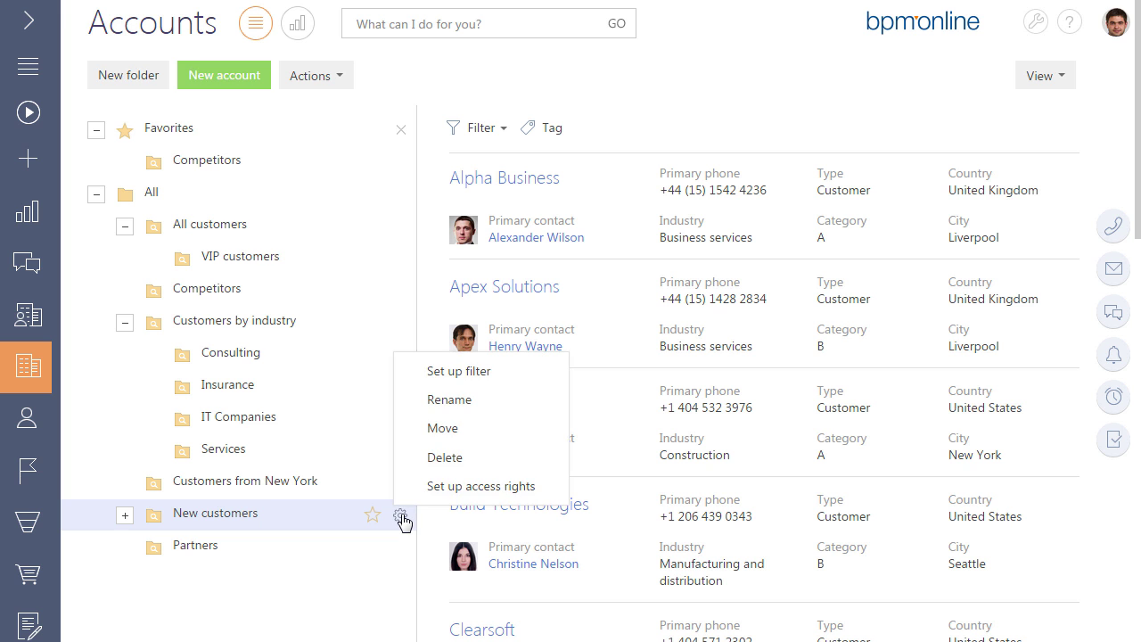
left_click(442, 431)
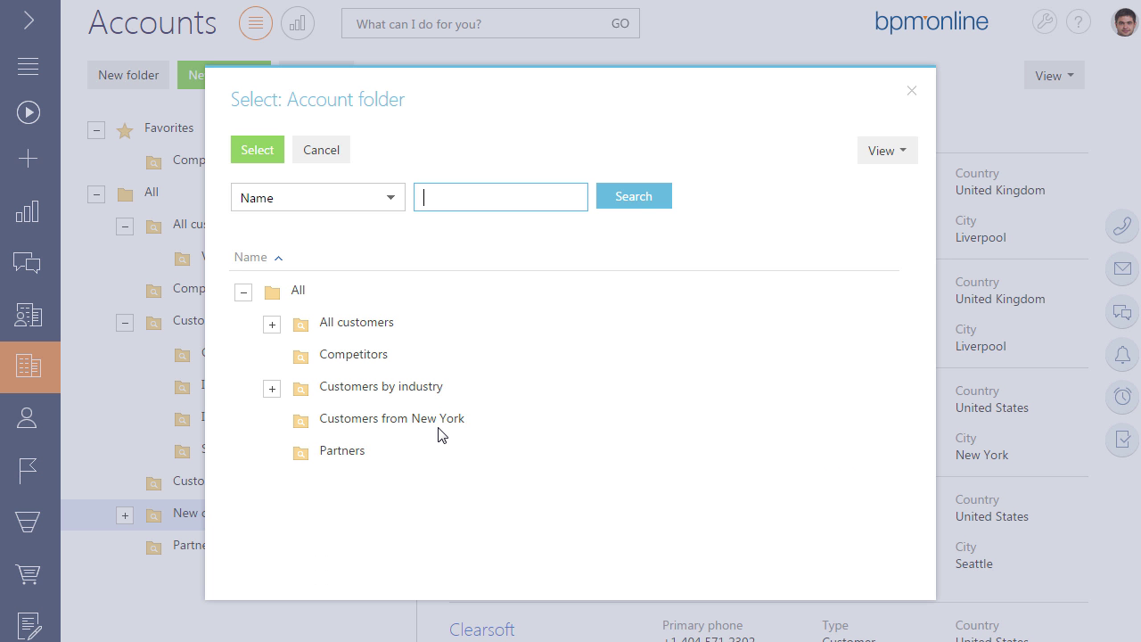
left_click(404, 331)
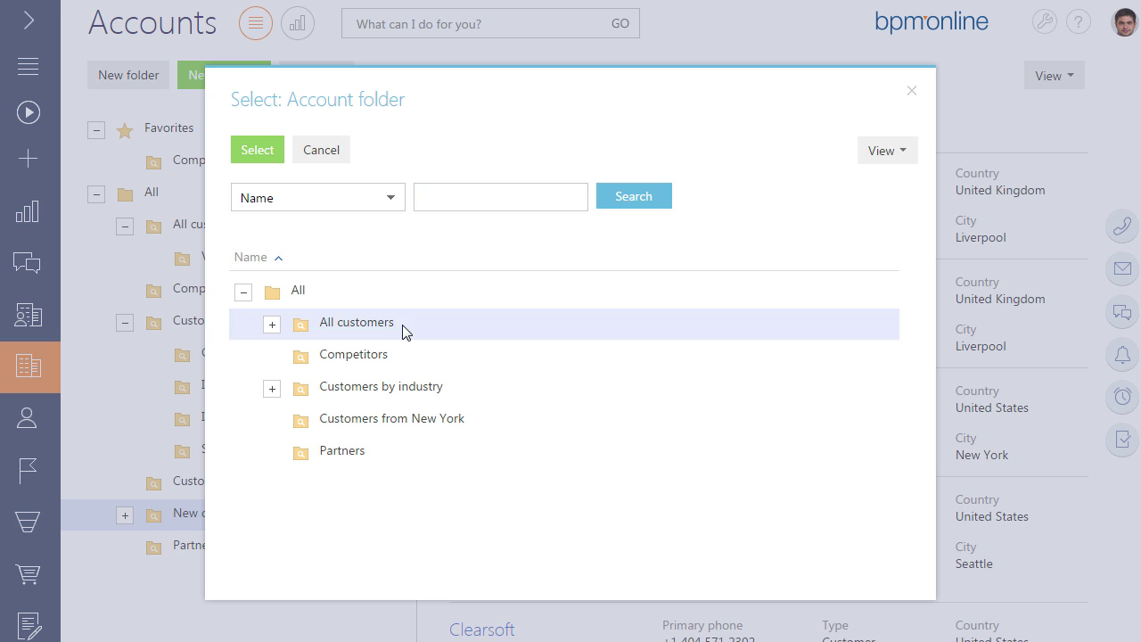
left_click(245, 153)
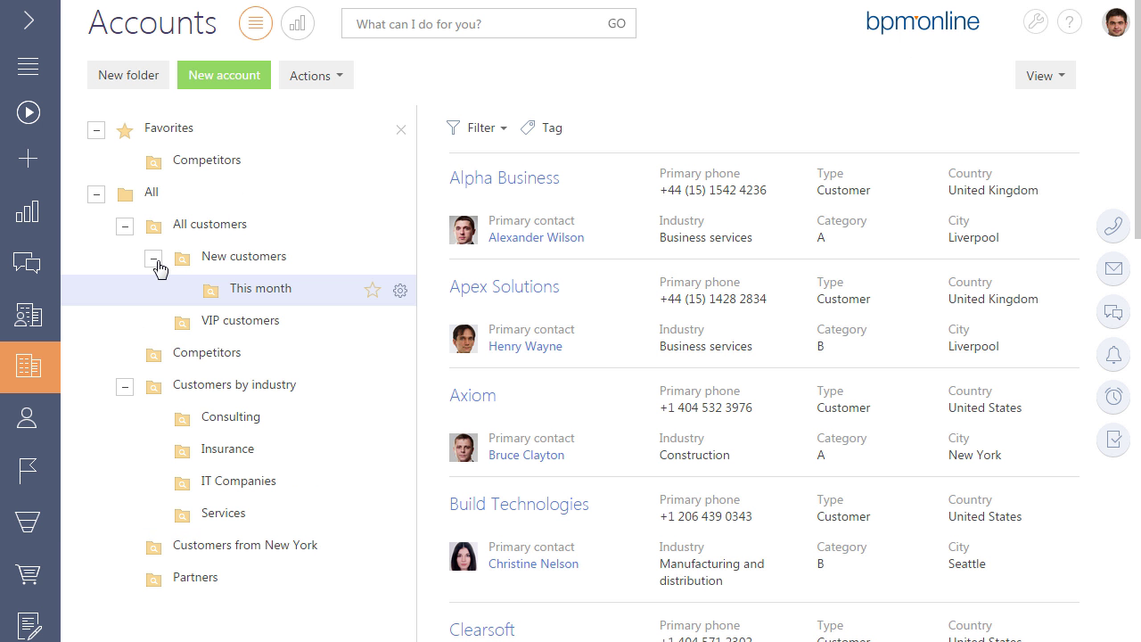
left_click(155, 260)
left_click(125, 229)
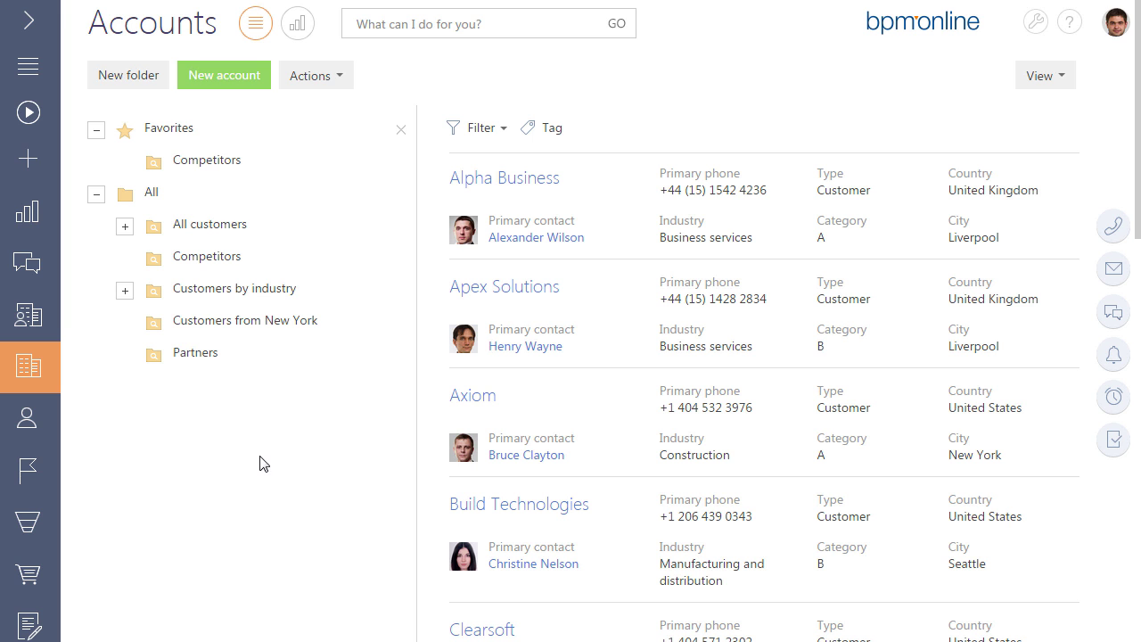
Open the access rights for the Customers from New York folder.
left_click(252, 328)
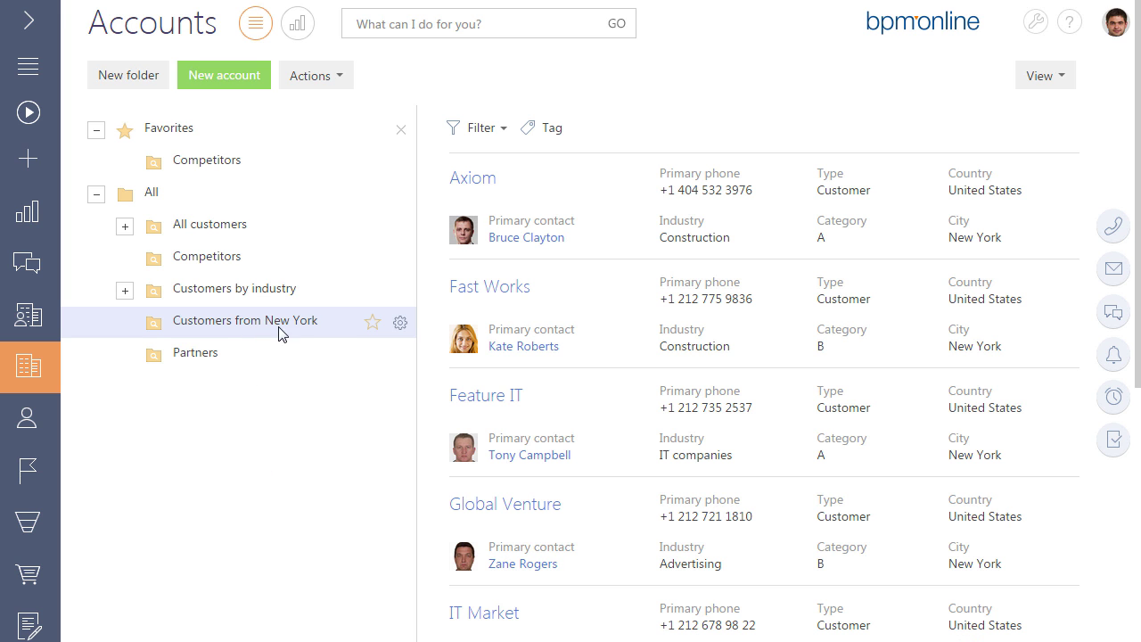
left_click(400, 322)
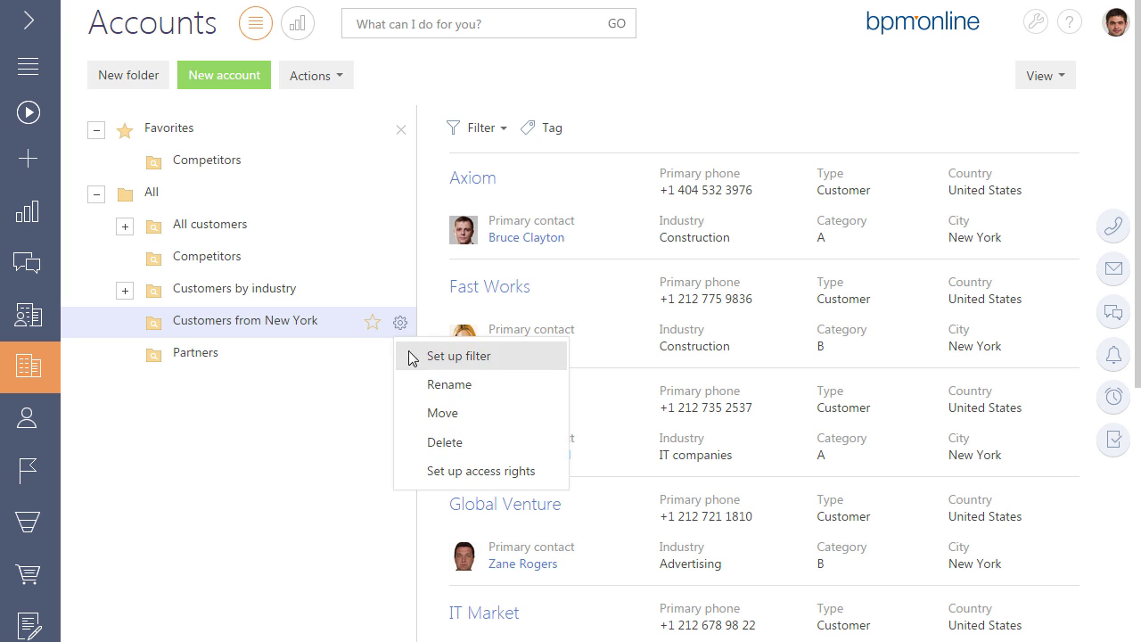
left_click(434, 478)
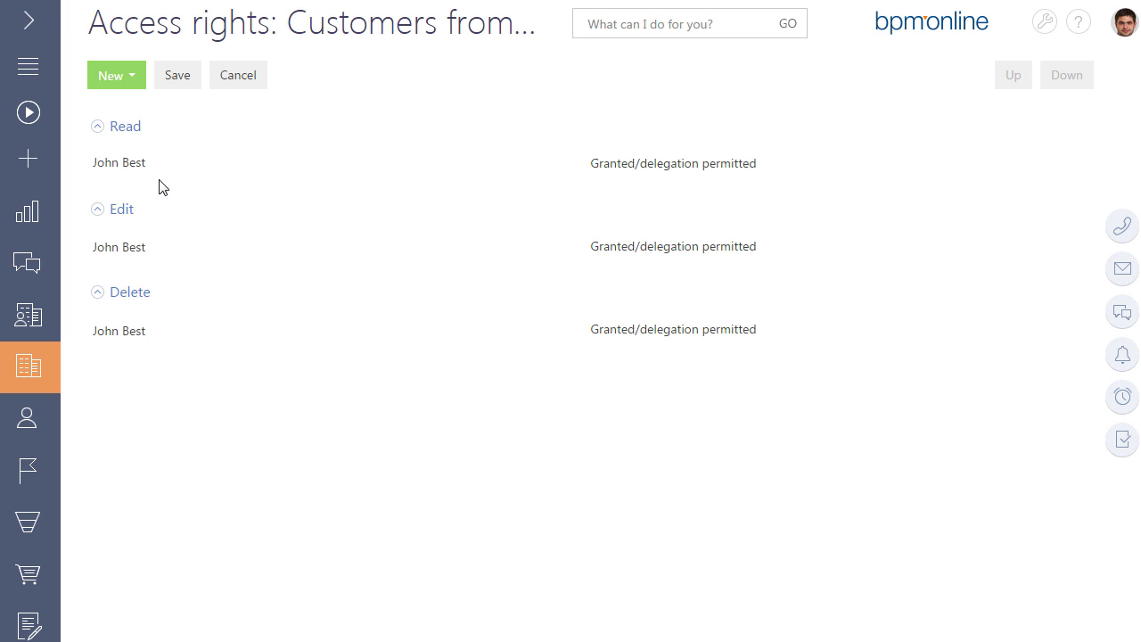
Grant a user Read access with the Granted/delegation permitted level.
left_click(131, 85)
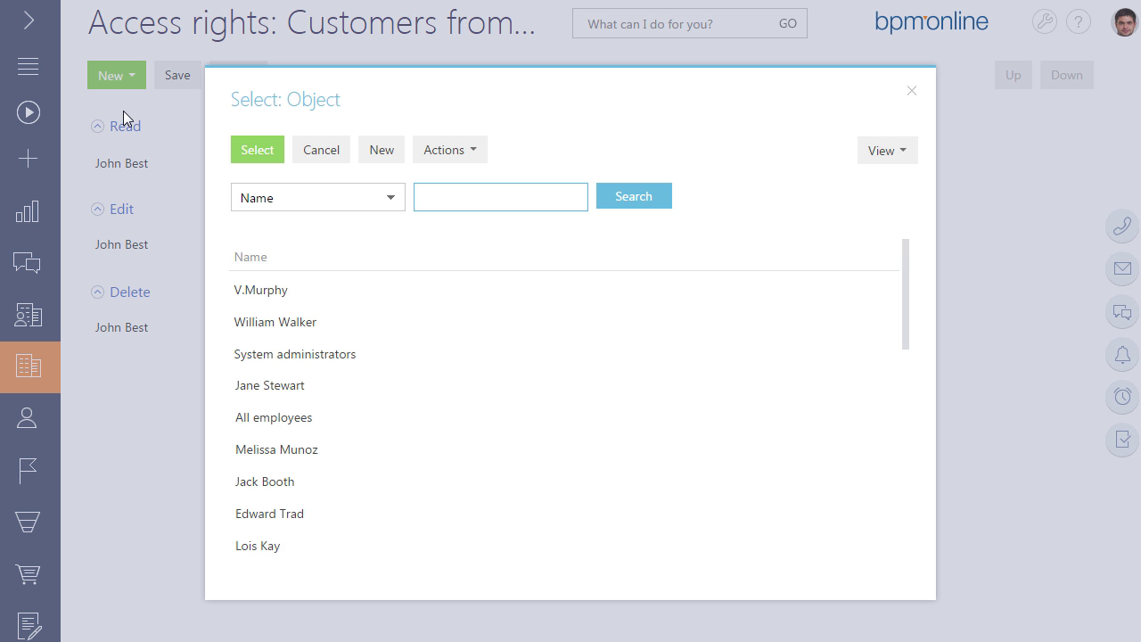
left_click(279, 337)
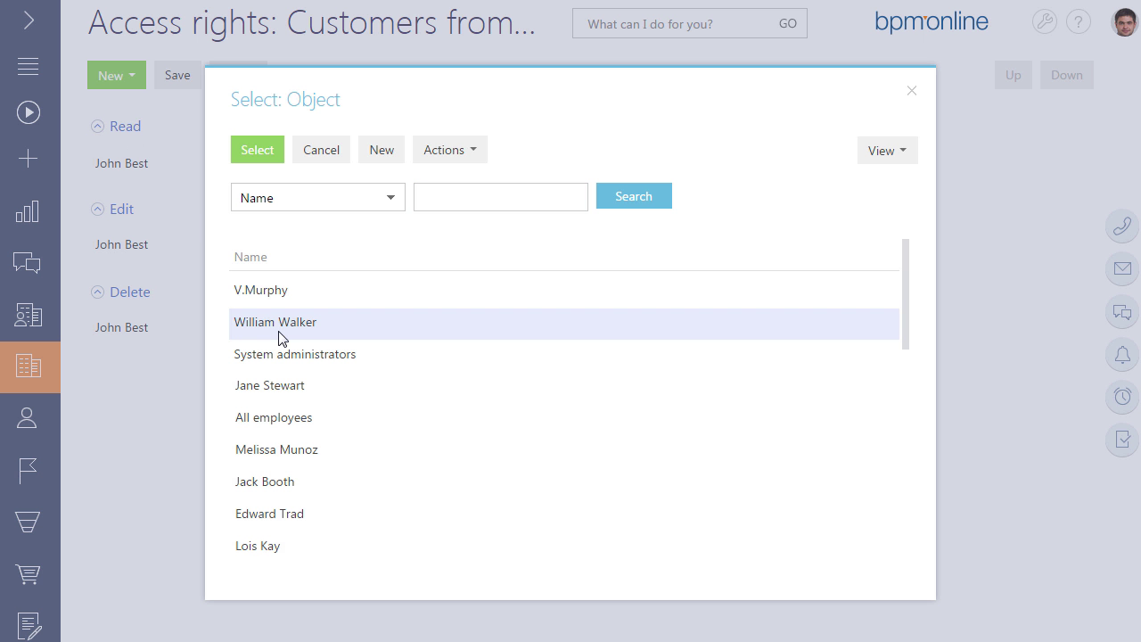
left_click(256, 154)
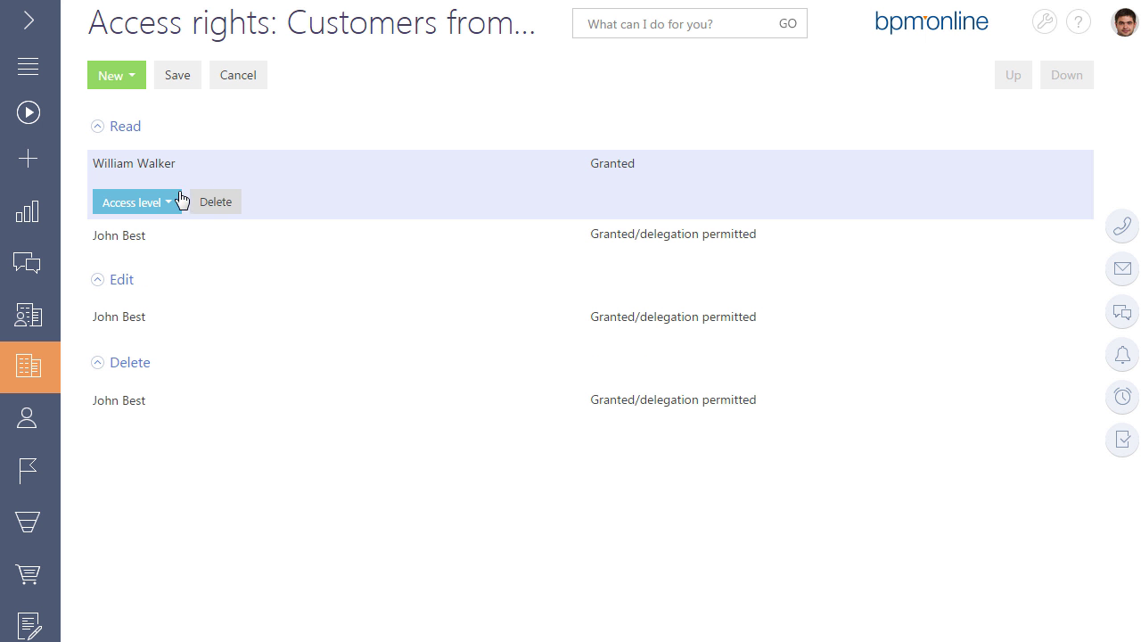
left_click(172, 212)
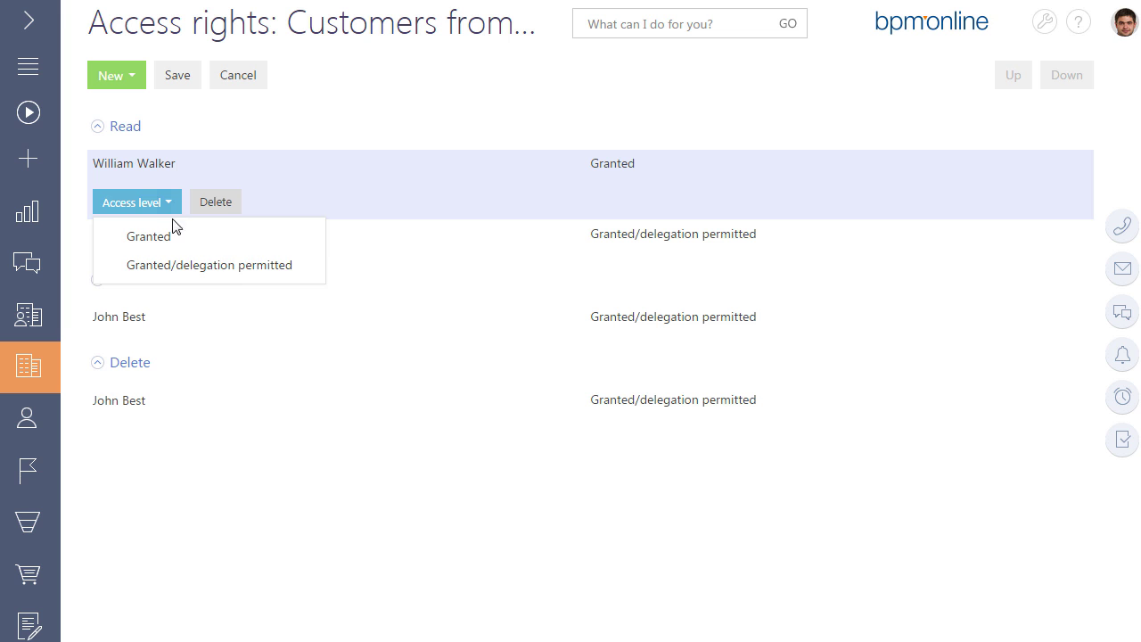
left_click(189, 266)
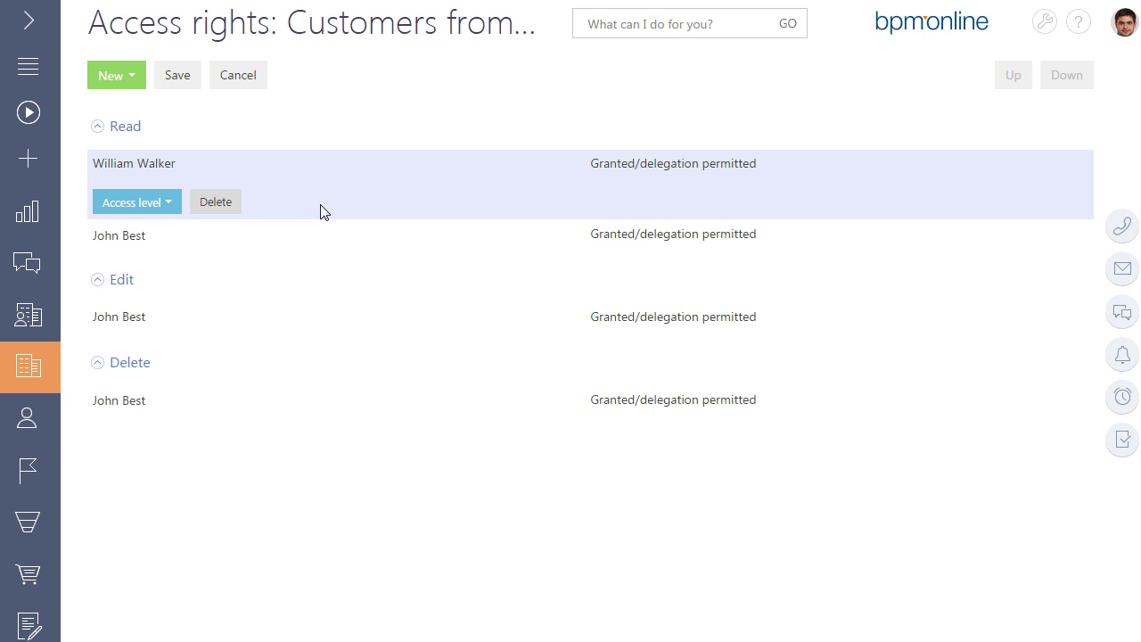
left_click(178, 77)
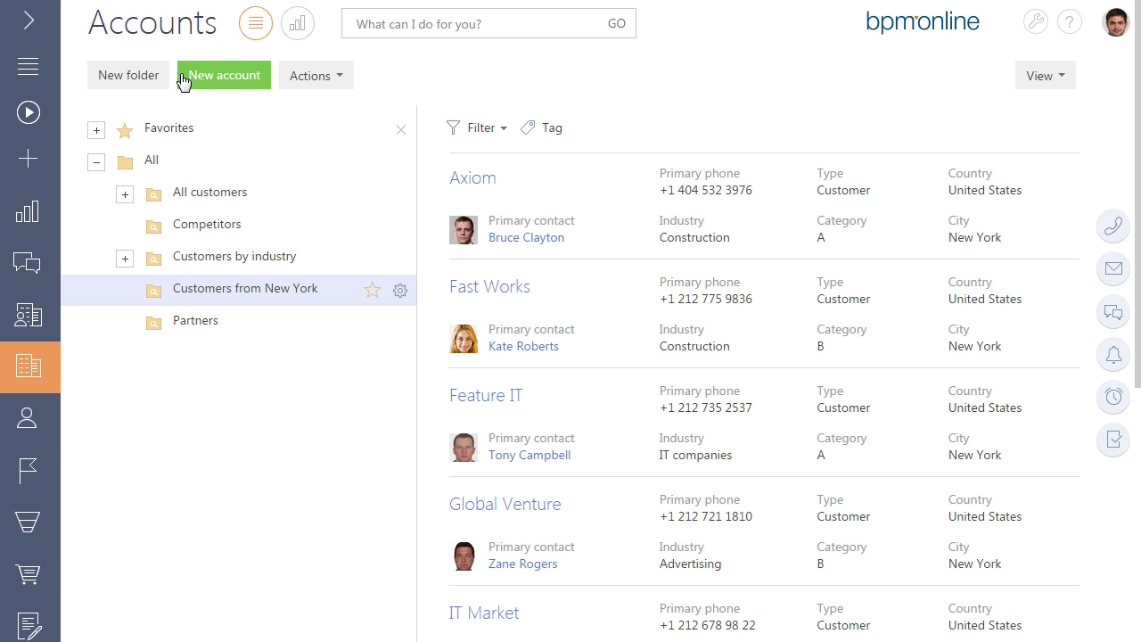